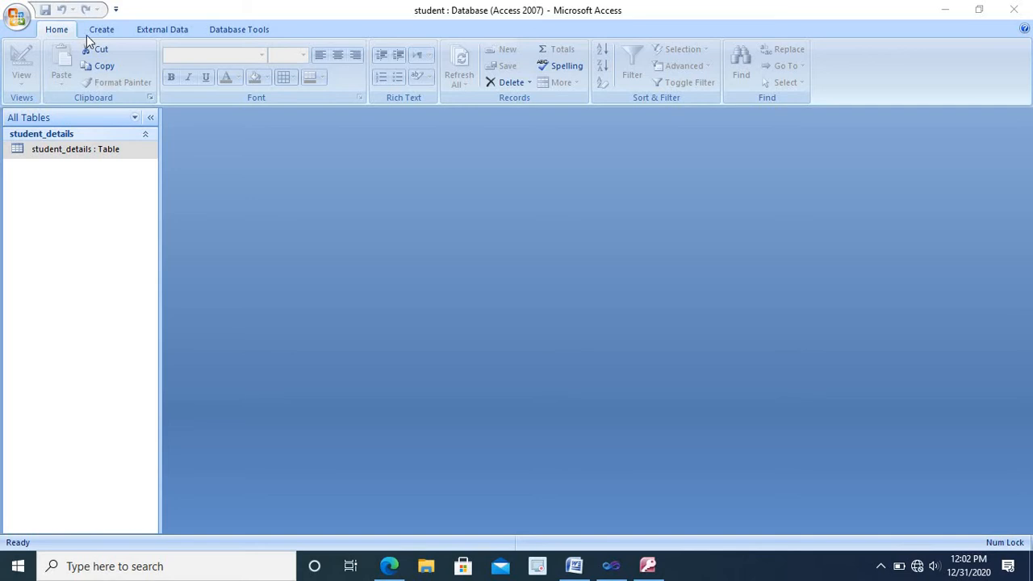
- Create a single-record form based on the student_details table
click(113, 35)
click(111, 32)
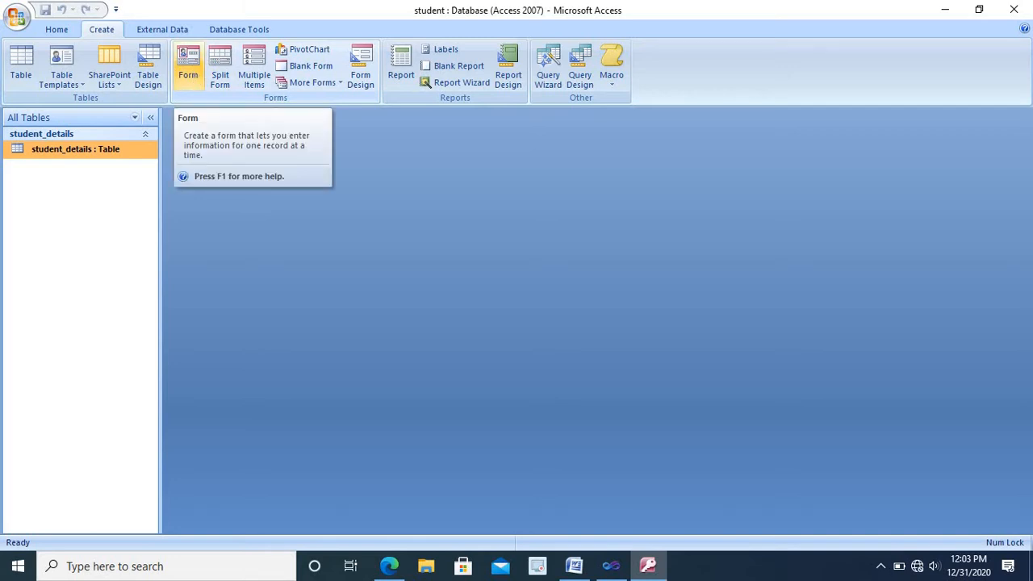
click(190, 73)
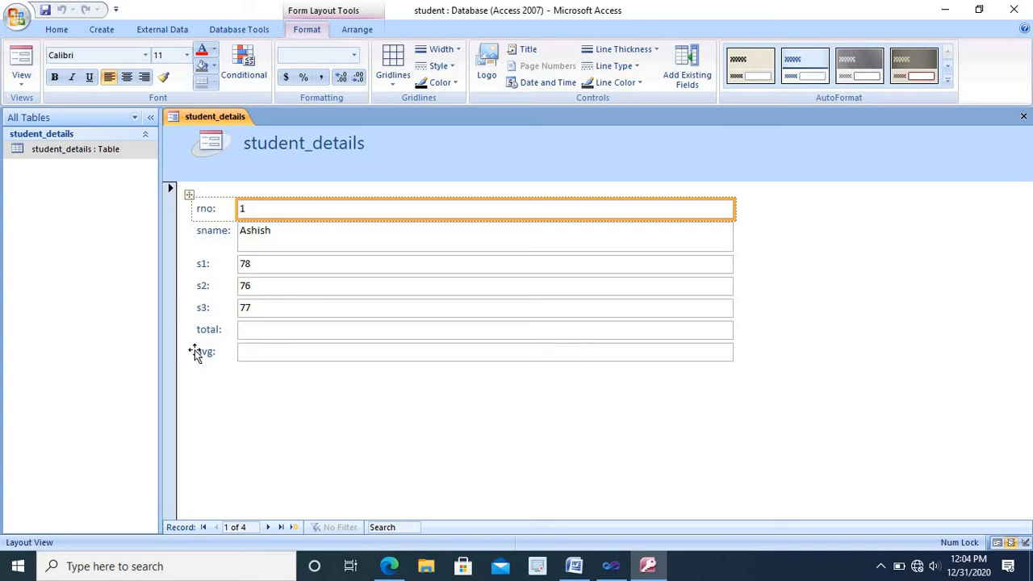
- Relabel the form's rno field as "Roll No" and the sname field as "Student Name:"
double_click(212, 209)
key(BackSpace)
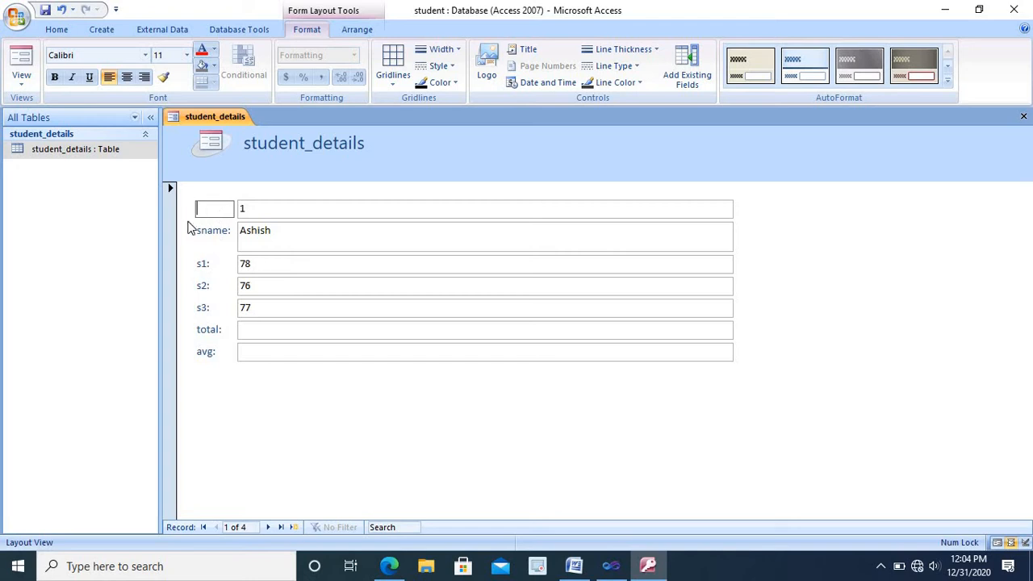
text(Roll No)
click(226, 232)
double_click(229, 232)
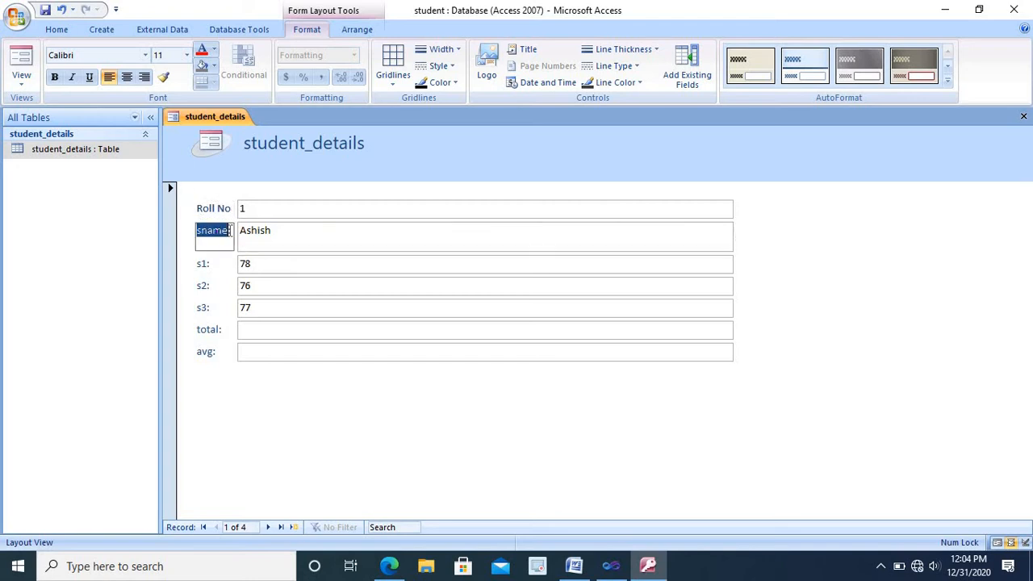
text(Student:)
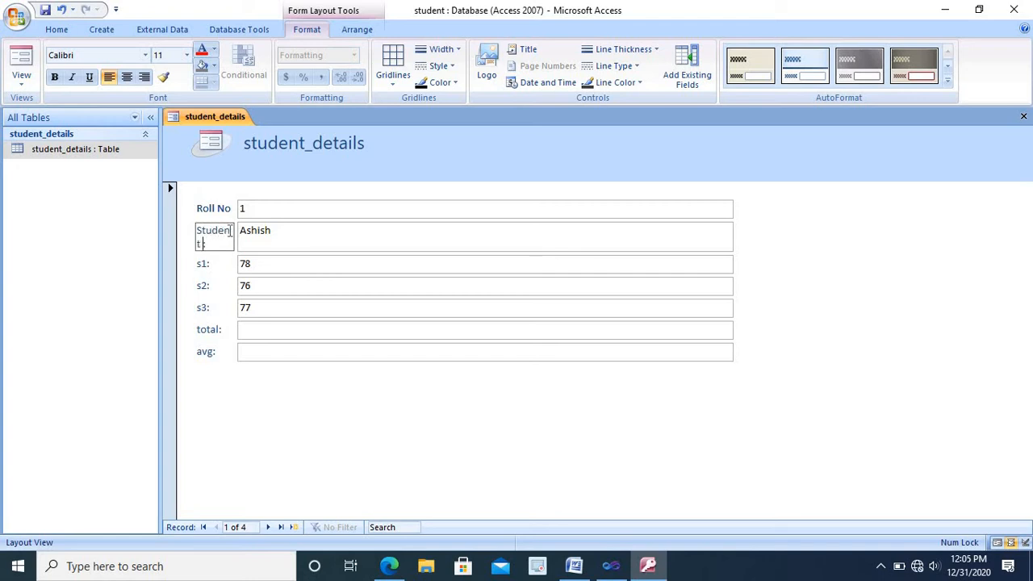
text( Name)
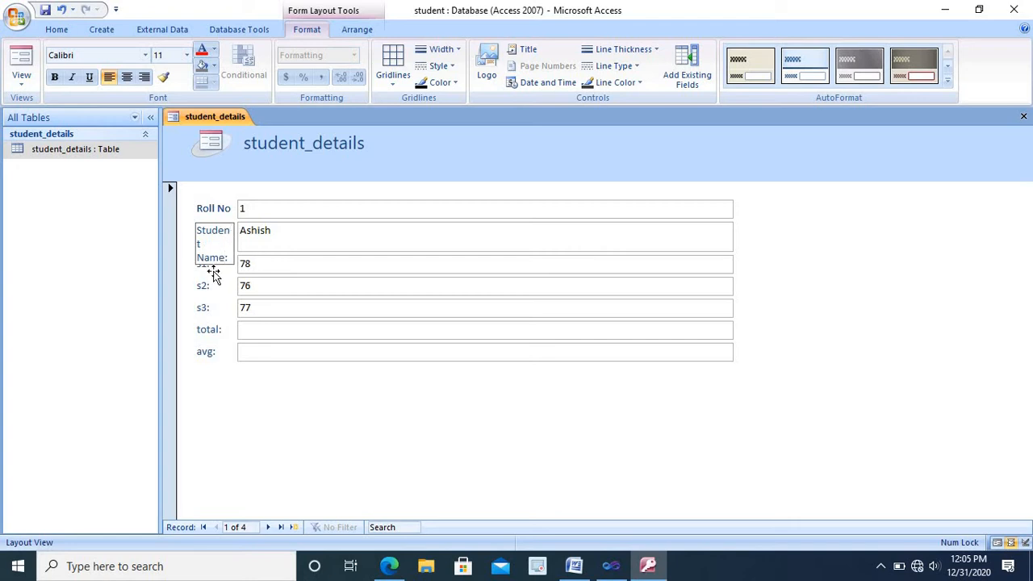
- Relabel the remaining fields Subject1, Subject2, Subject3, Total and Average, and widen the label column to fit "Student Name:" on one line
click(213, 273)
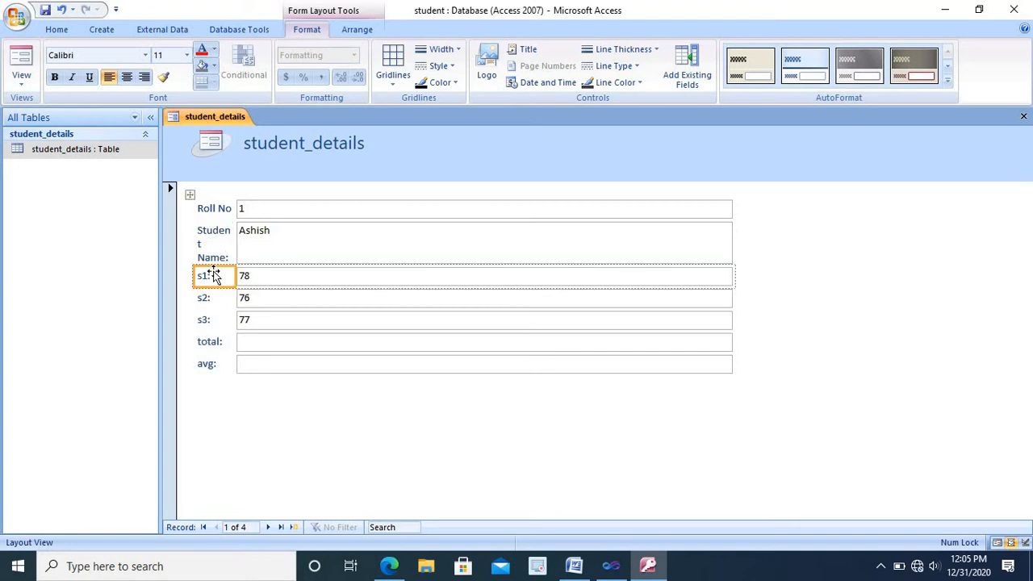
click(215, 275)
text(S)
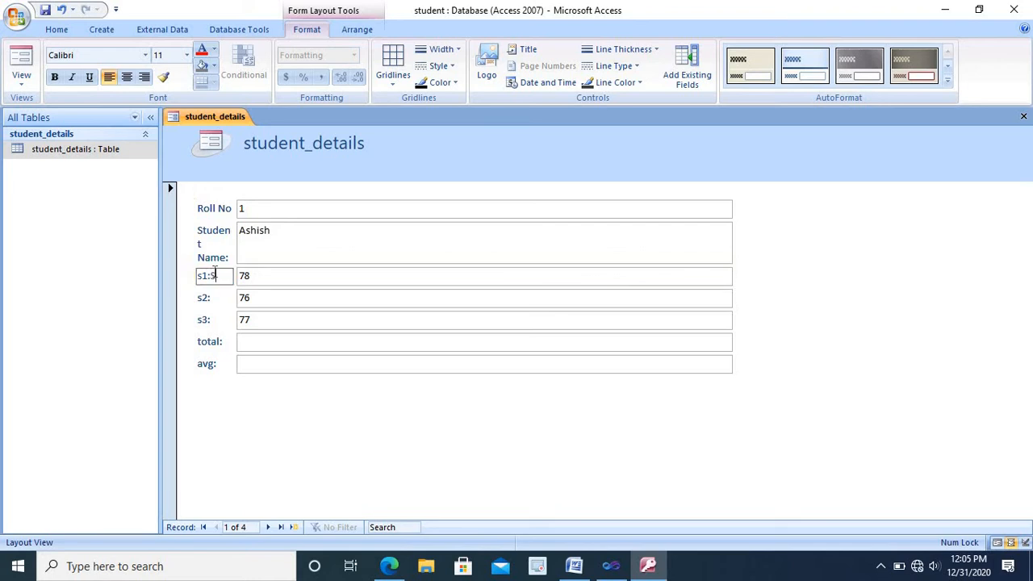
key(BackSpace)
key(BackSpace)
key(BackSpace)
key(BackSpace)
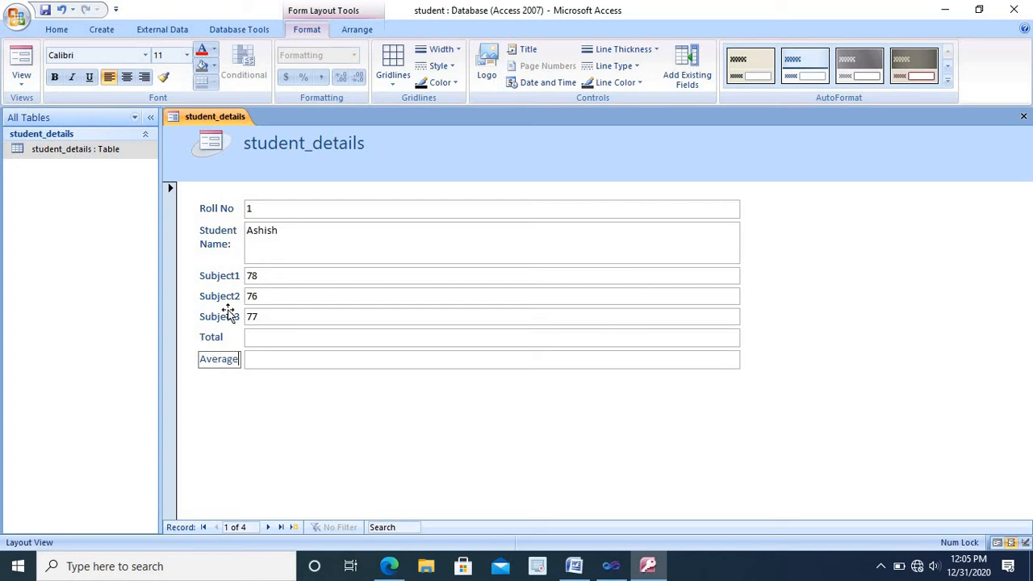
click(218, 240)
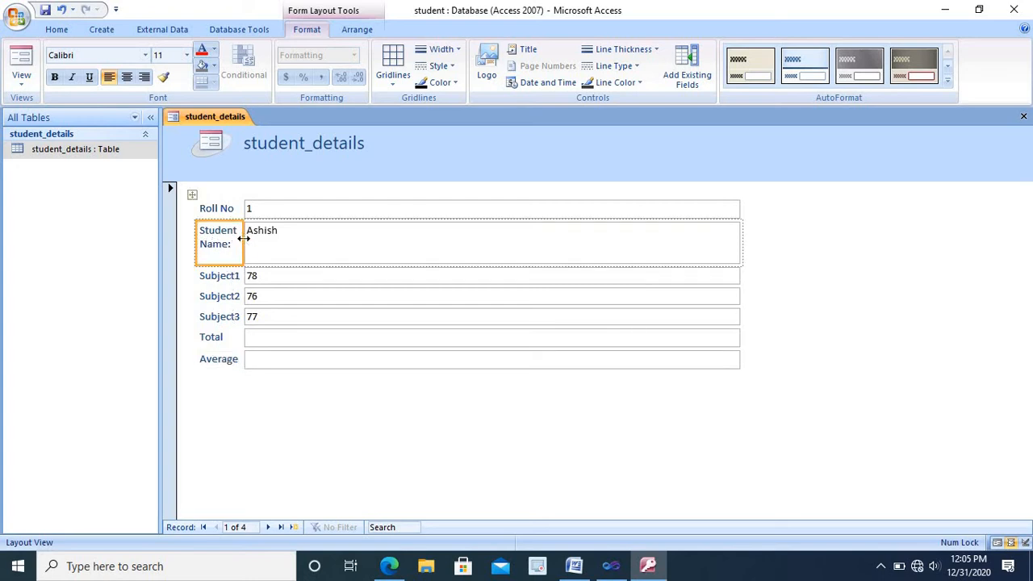
drag(243, 239, 314, 250)
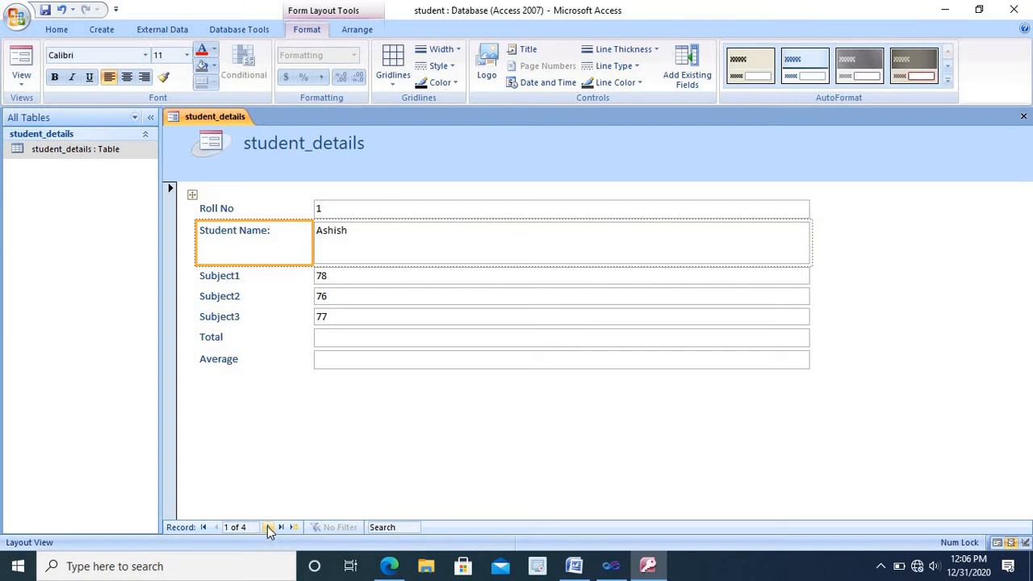
- Advance through the records to a new blank one and switch the form to Form View
click(269, 529)
click(269, 528)
click(269, 528)
click(293, 530)
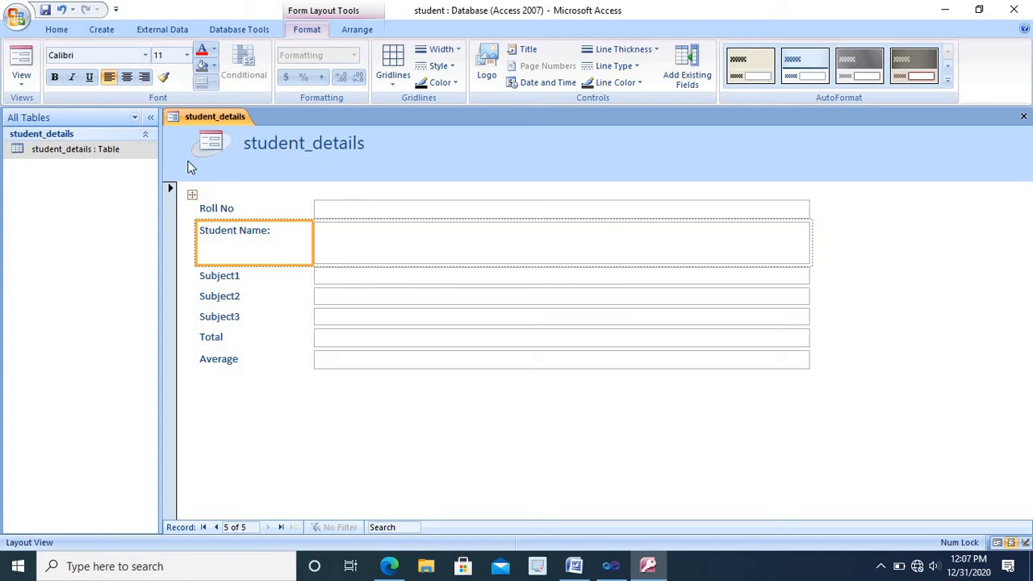
right_click(234, 120)
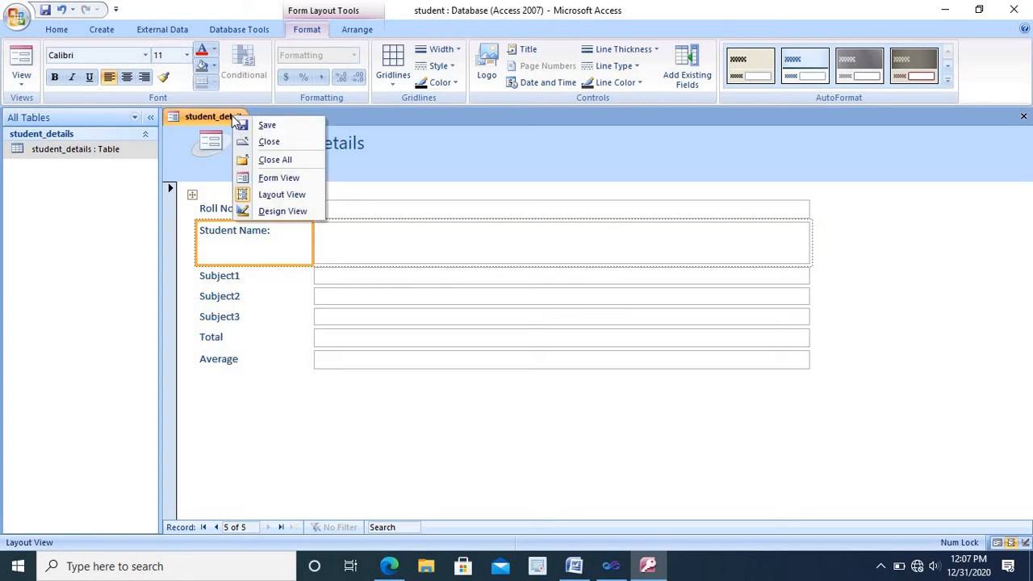
click(292, 182)
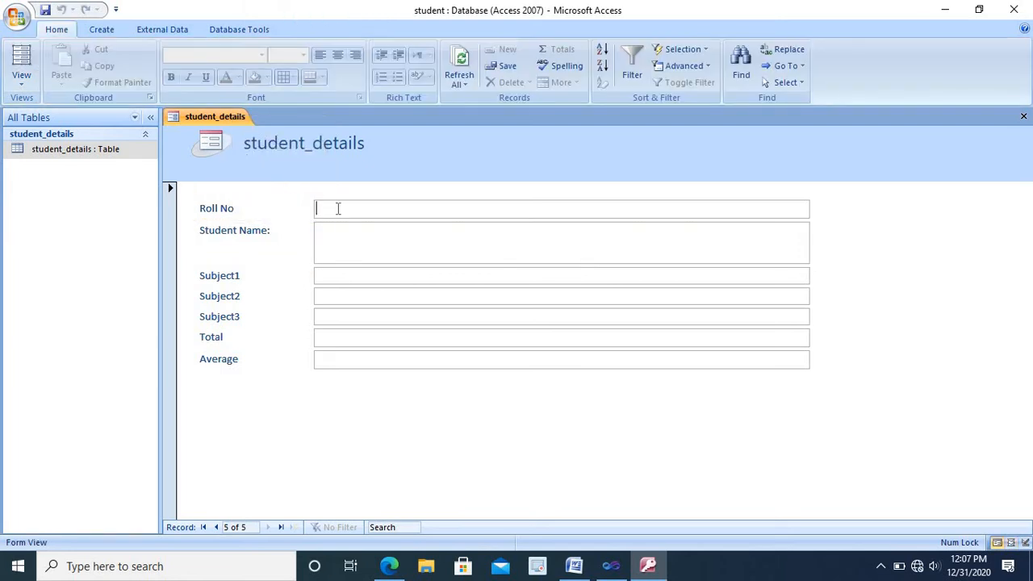
- Fill the blank record with Roll No 5, the student's name, and subject marks 78, 90 and 87
text(5)
click(331, 233)
text(Navya)
click(331, 276)
text(78)
key(Tab)
text(90)
key(Tab)
text(87)
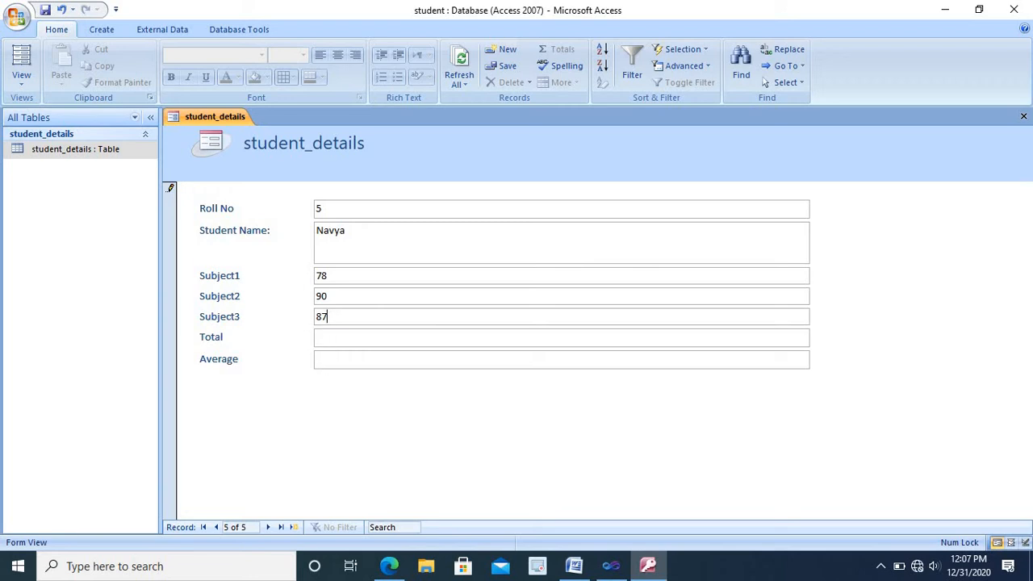
- Add another record with Roll No 6, the student's name, and subject marks 76, 77 and 89
click(294, 527)
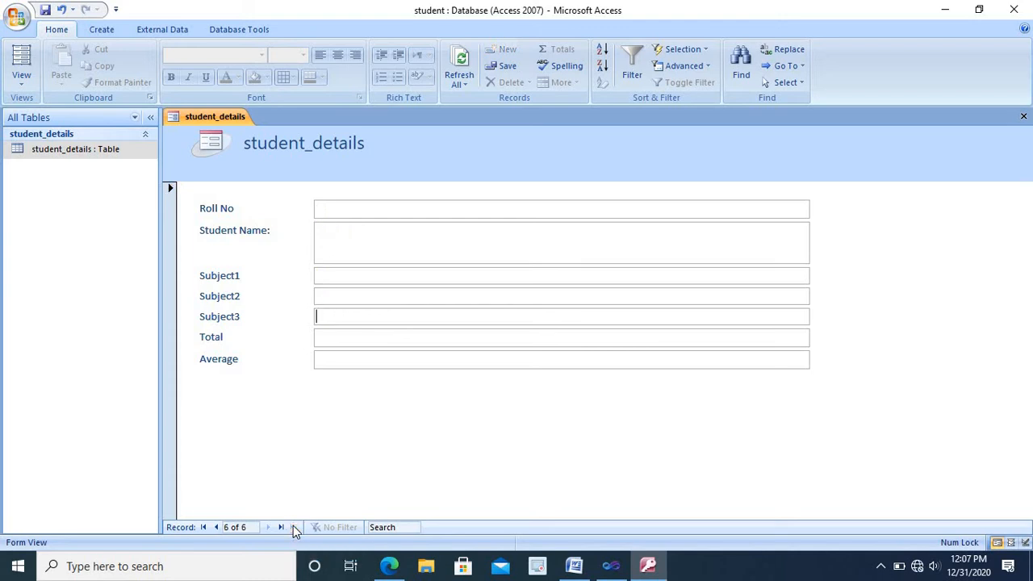
click(328, 213)
text(6)
click(328, 230)
text(Ridhima)
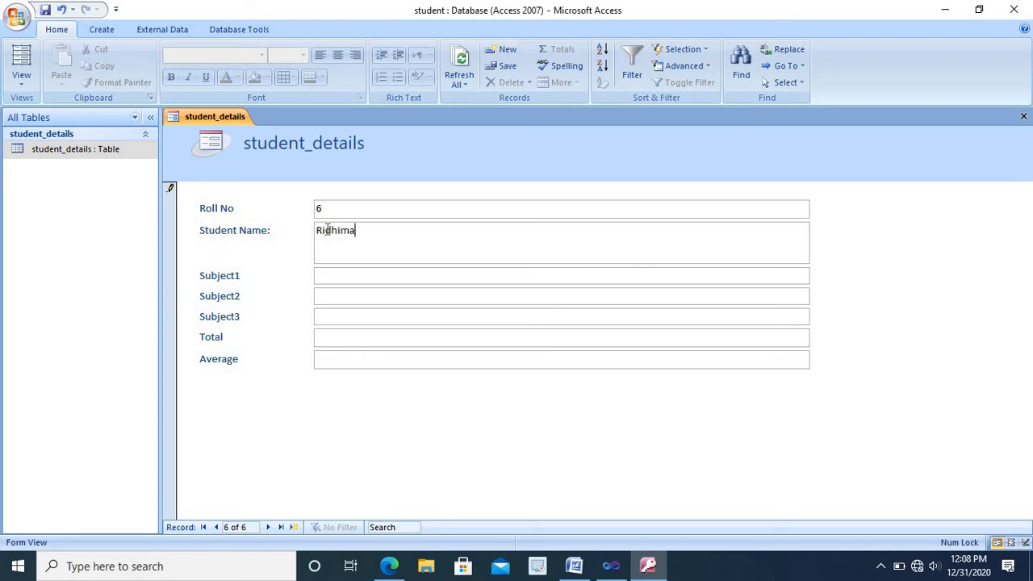
click(342, 281)
text(76)
key(Tab)
text(77)
key(Tab)
text(89)
click(331, 361)
- Create a split form from the student_details table and switch it to Form View
click(102, 31)
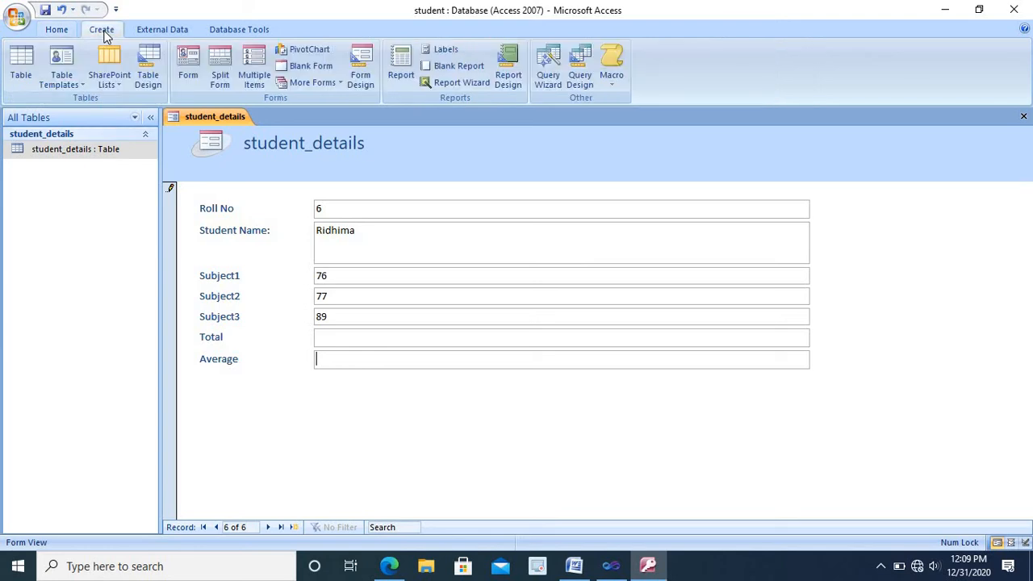
click(221, 79)
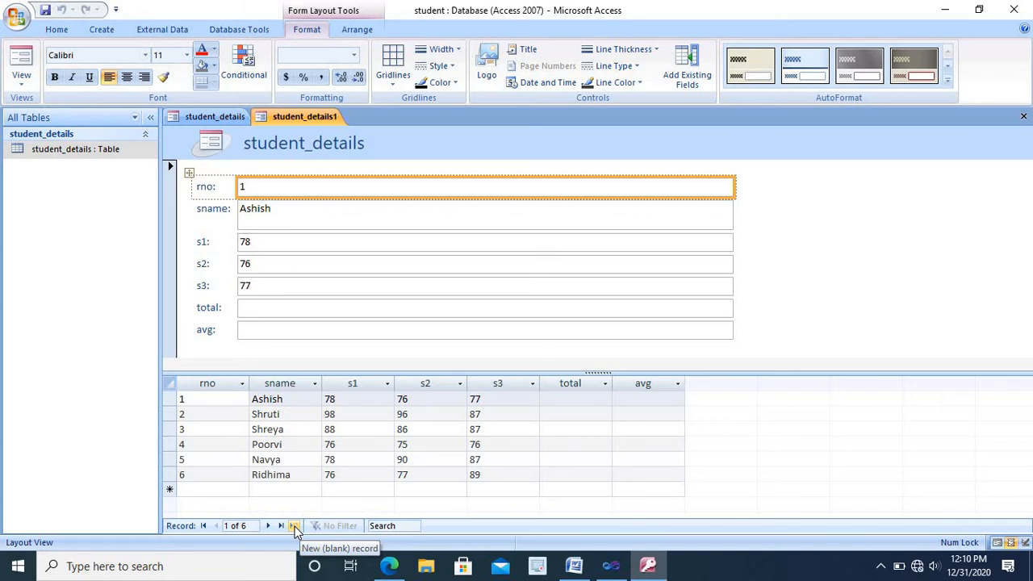
right_click(302, 117)
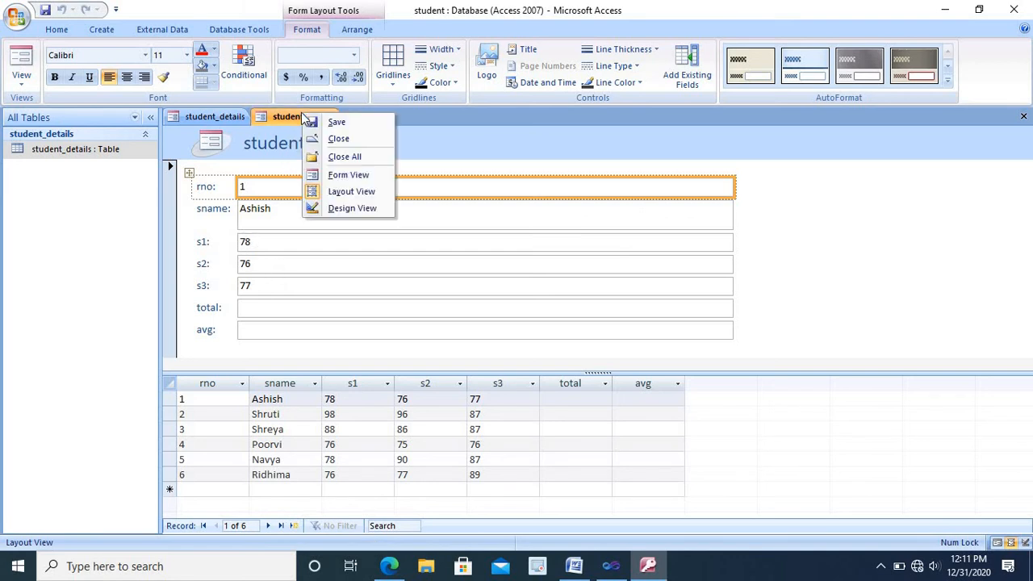
click(343, 175)
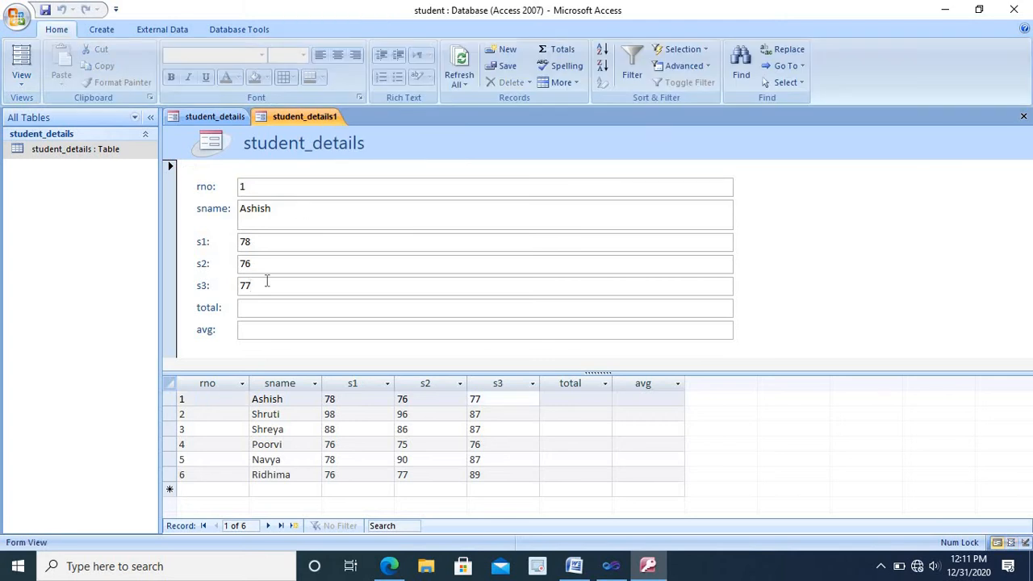
- Set the s3 mark to 80 in the first record and to 90 in the second record
click(267, 285)
key(BackSpace)
key(BackSpace)
text(80)
click(268, 525)
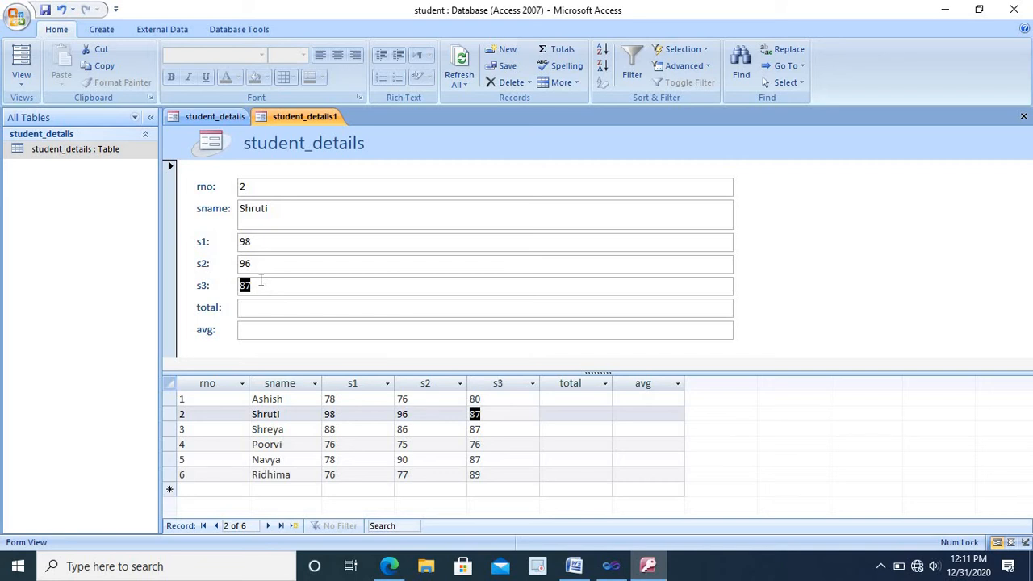
text(90)
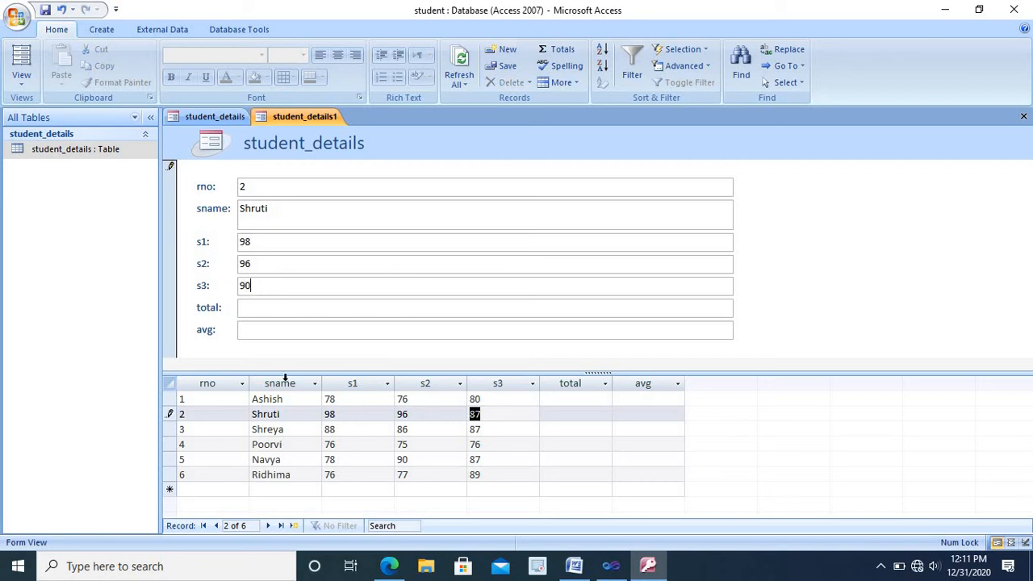
click(283, 313)
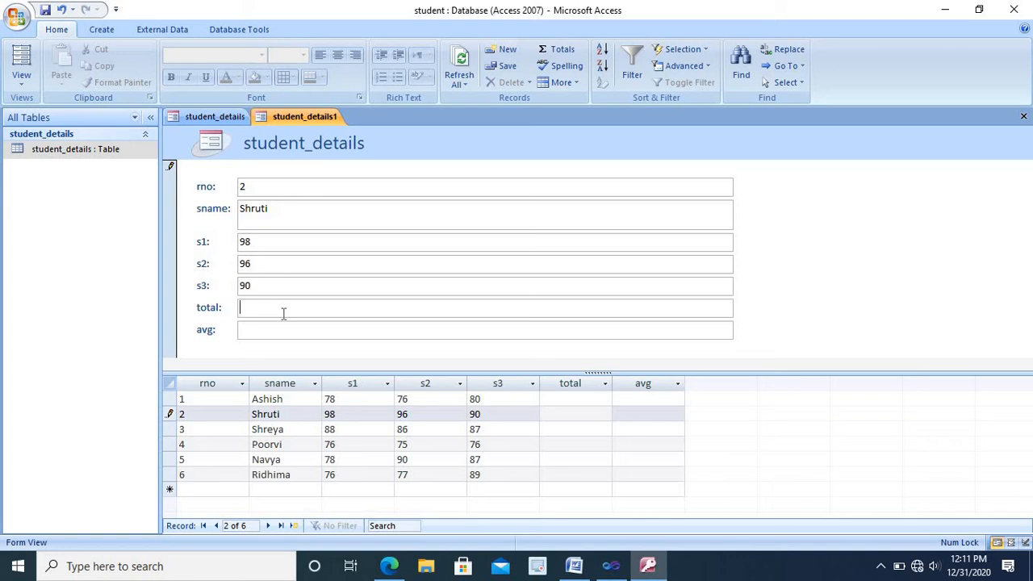
click(268, 332)
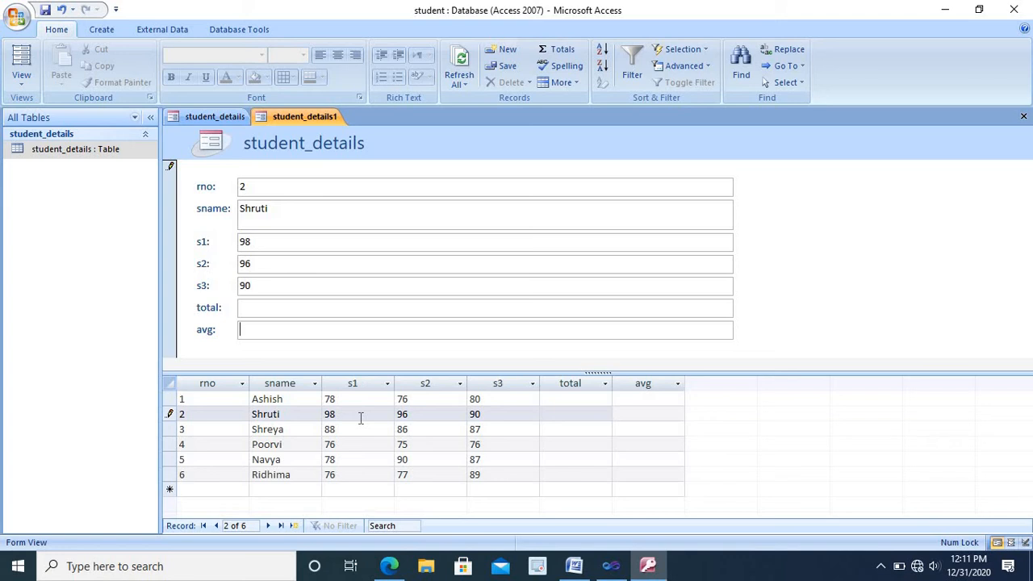
- Create a Multiple Items form of the student records and switch it to Form View at the blank row
click(102, 29)
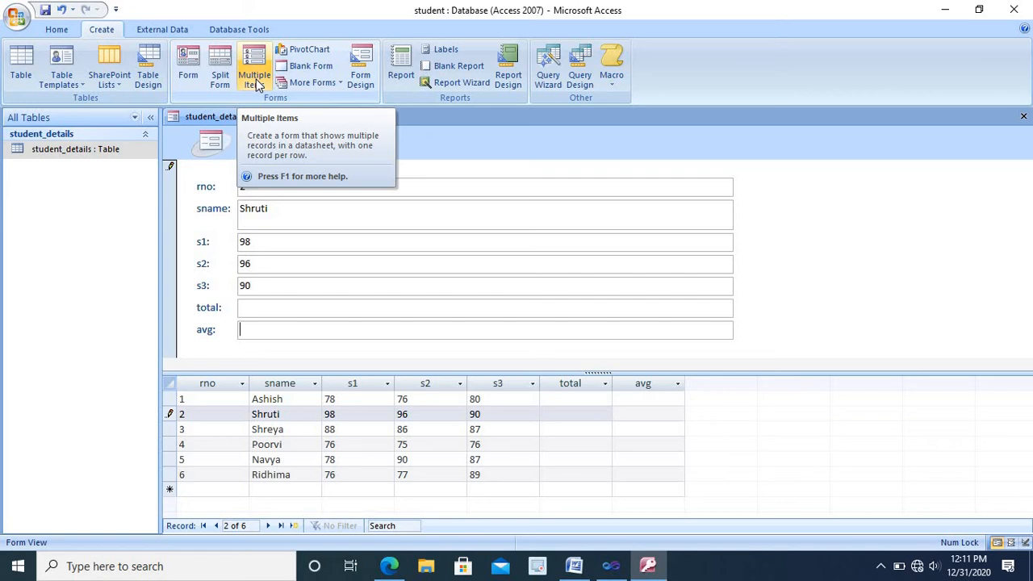
click(256, 79)
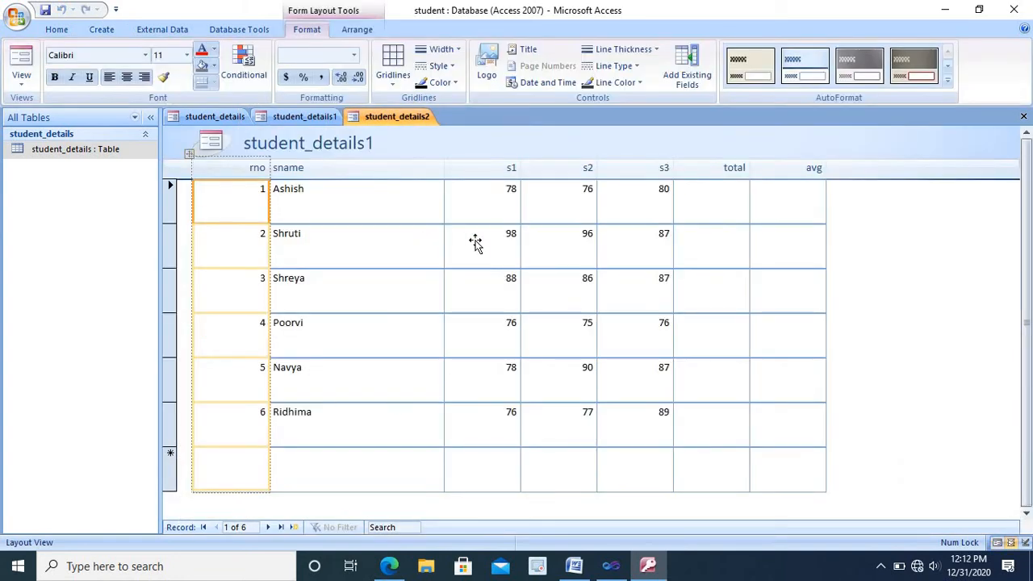
click(247, 476)
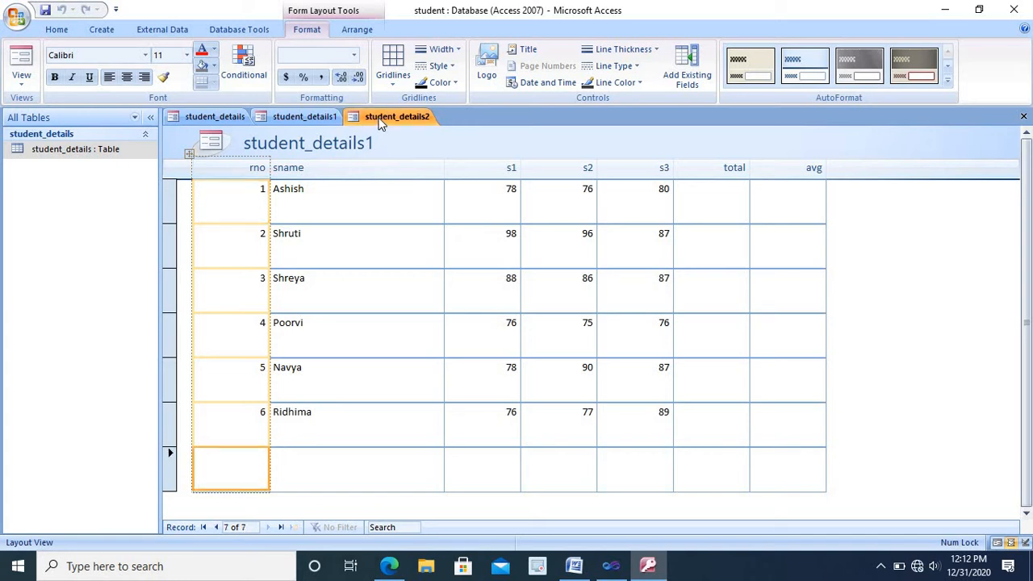
right_click(380, 121)
click(424, 181)
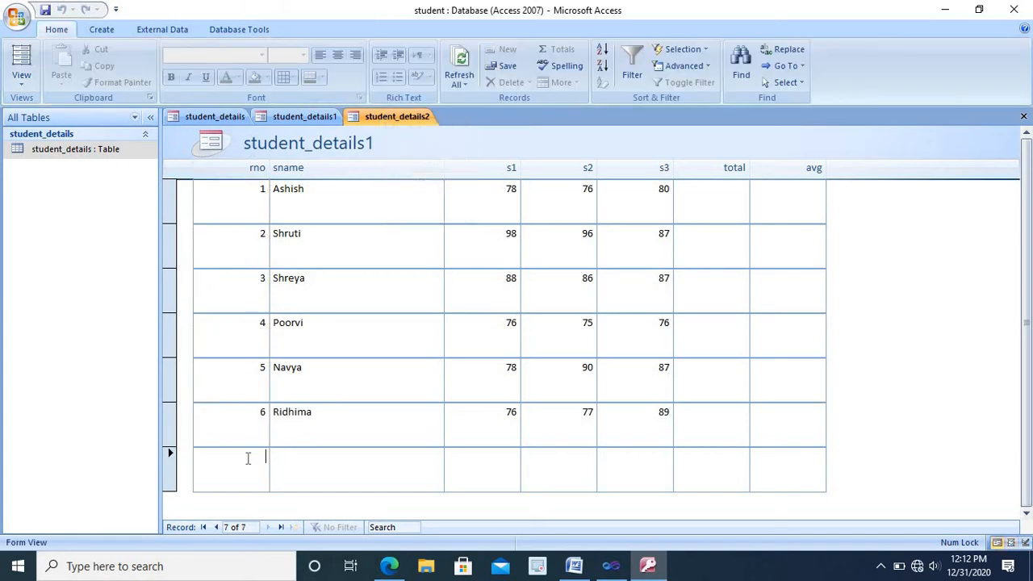
- Add a row with rno 7, the student's name, and marks 89, 87 and 88 for s1 to s3
text(7)
key(Tab)
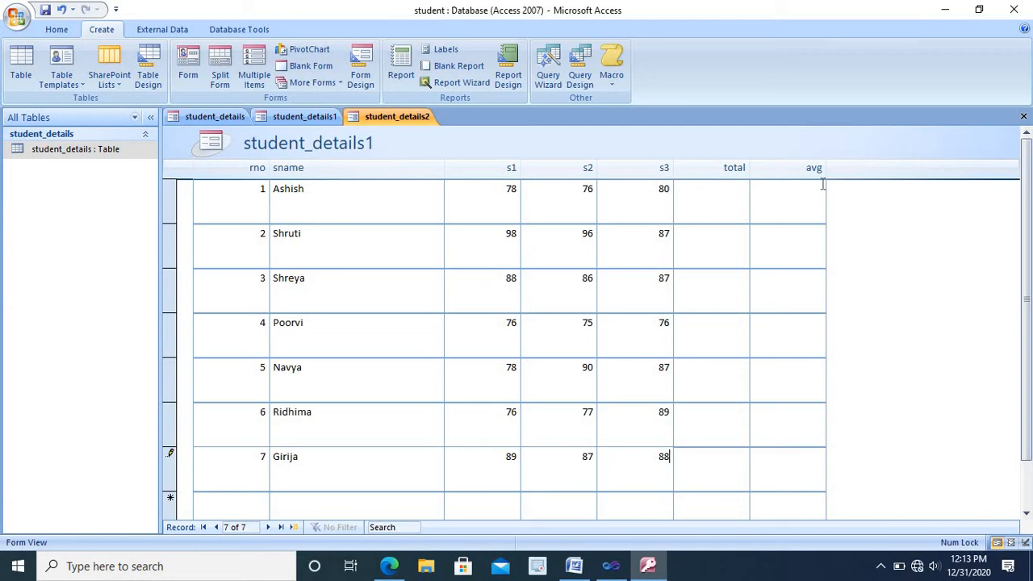
key(Tab)
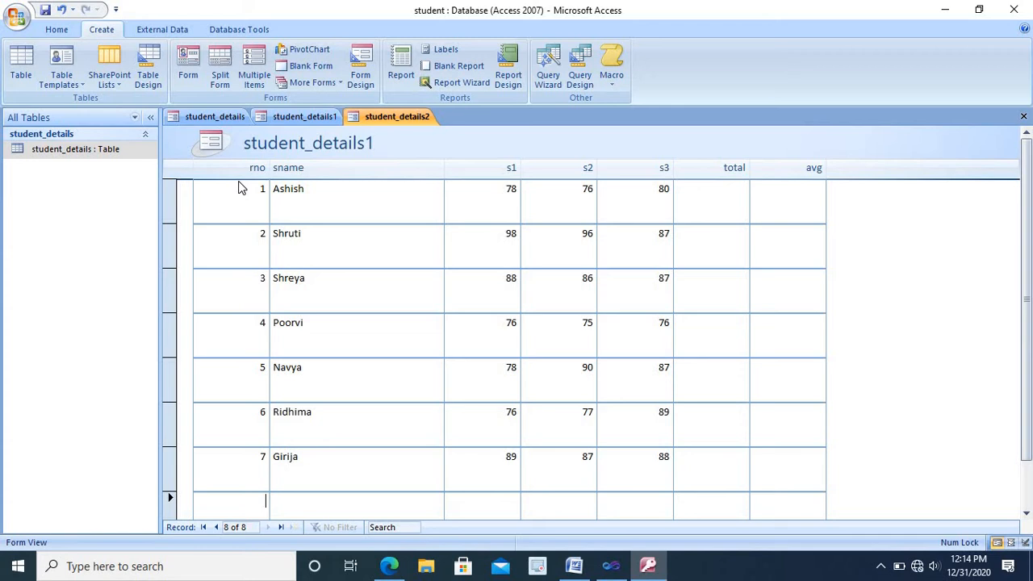
- Start the Form Wizard and choose the student_details table as its field source
click(332, 84)
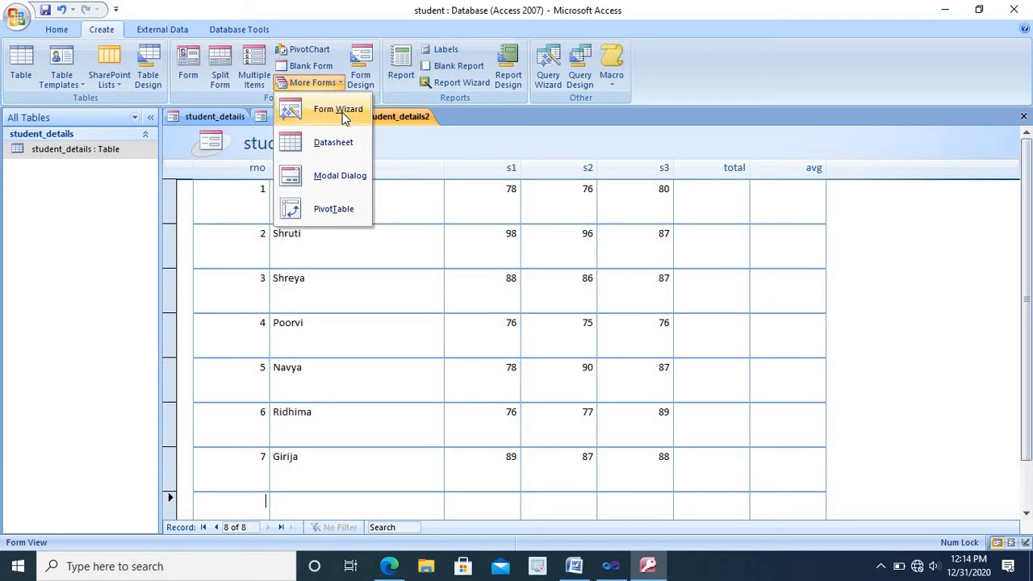
click(339, 110)
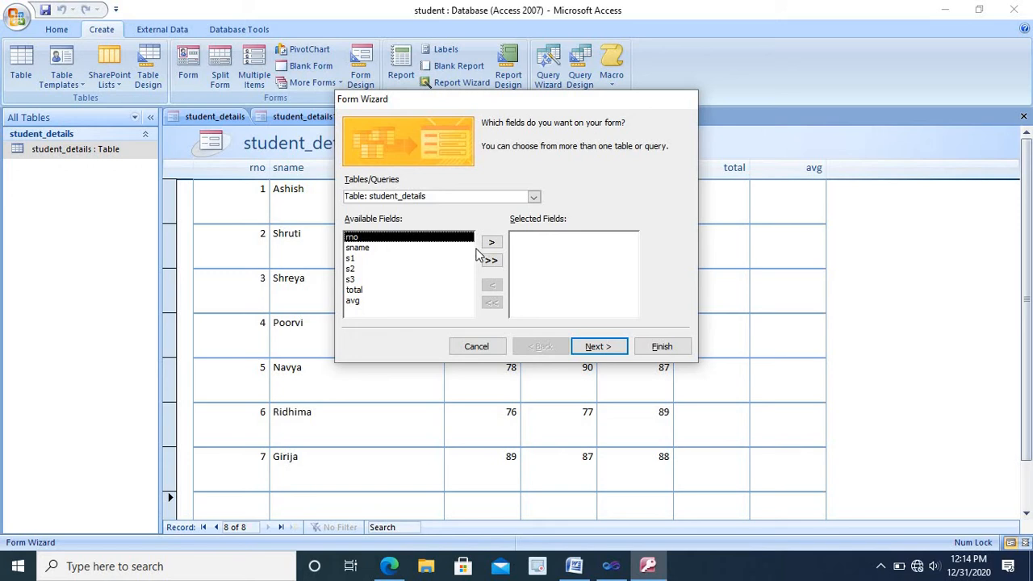
click(533, 198)
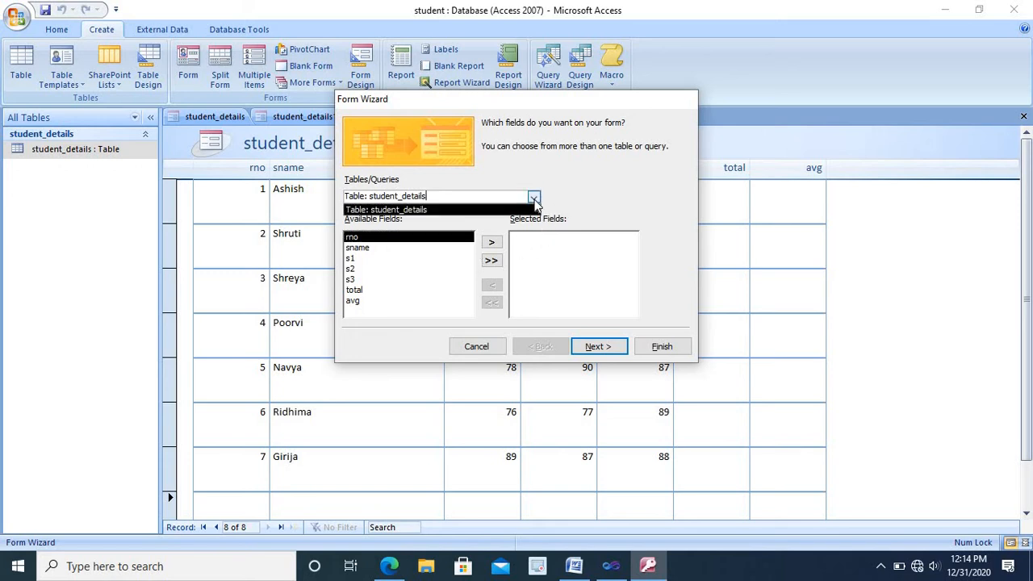
click(463, 210)
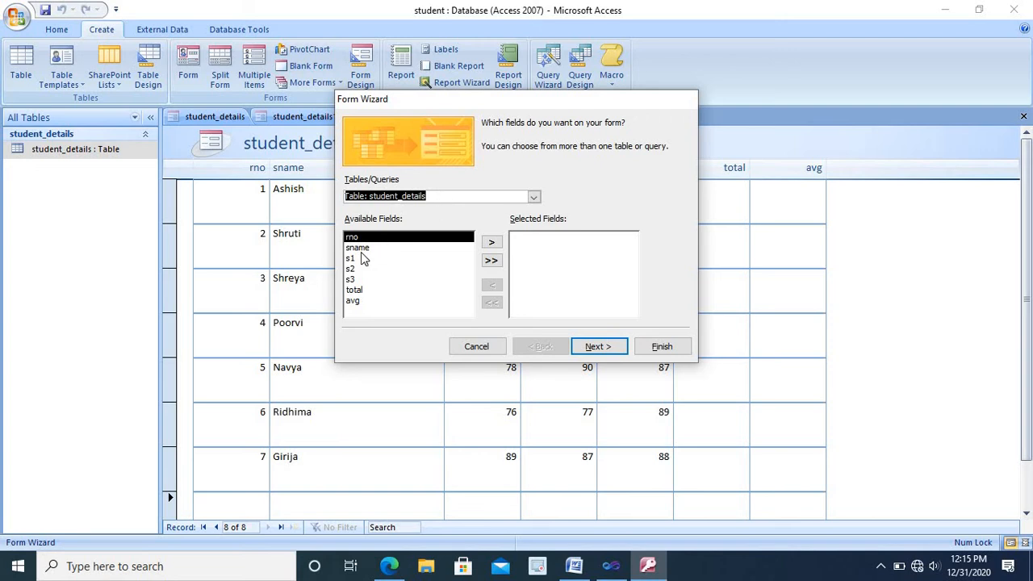
- Add the rno, sname, s1, s2 and s3 fields to the form and continue to the layout choice
click(492, 244)
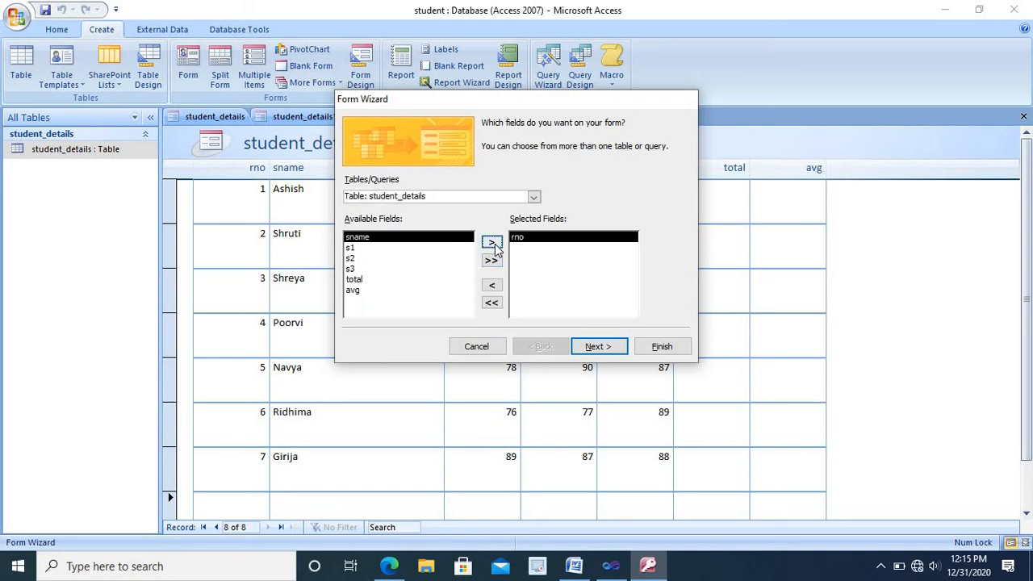
click(492, 244)
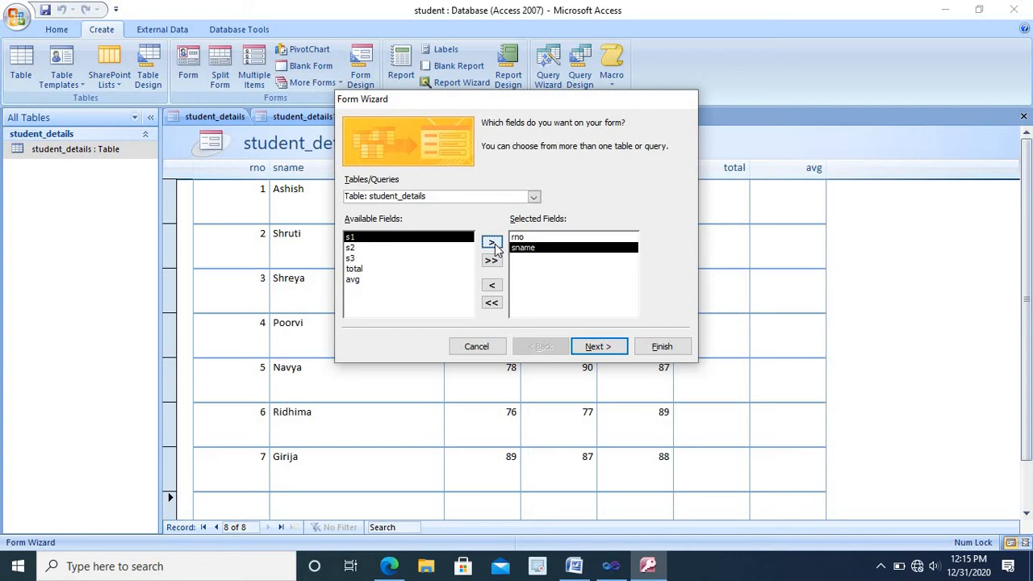
click(492, 244)
click(491, 244)
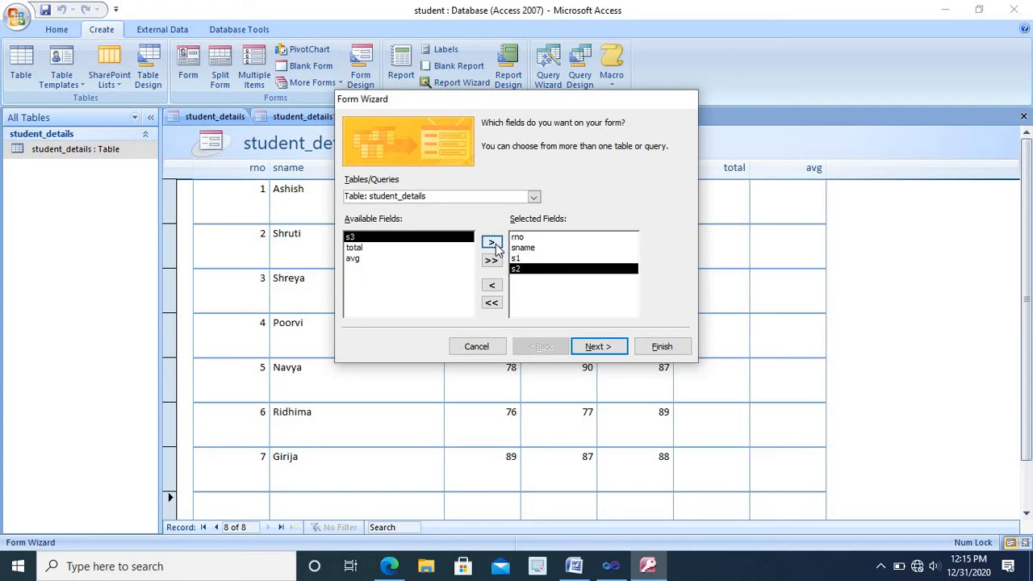
click(492, 244)
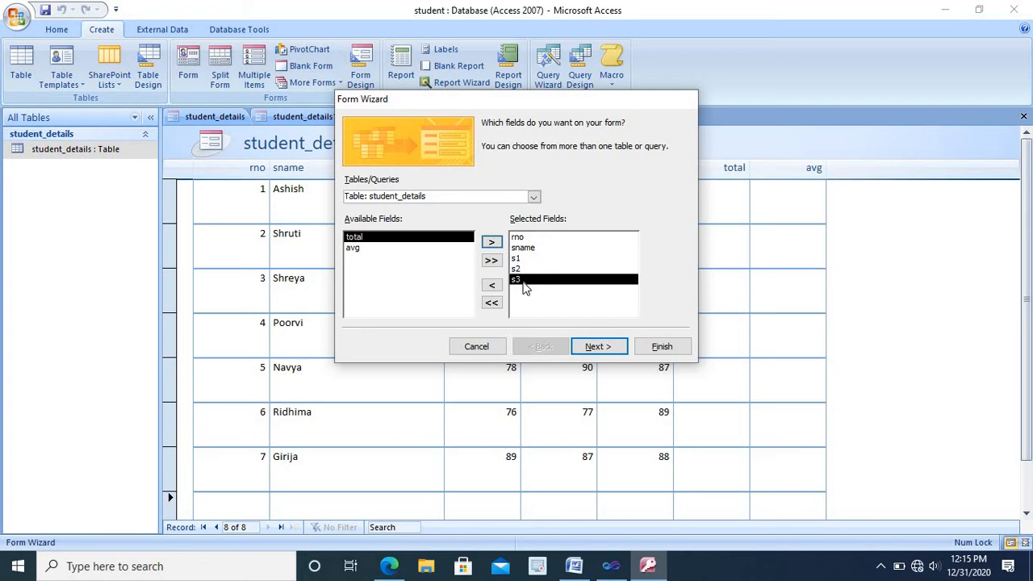
click(599, 347)
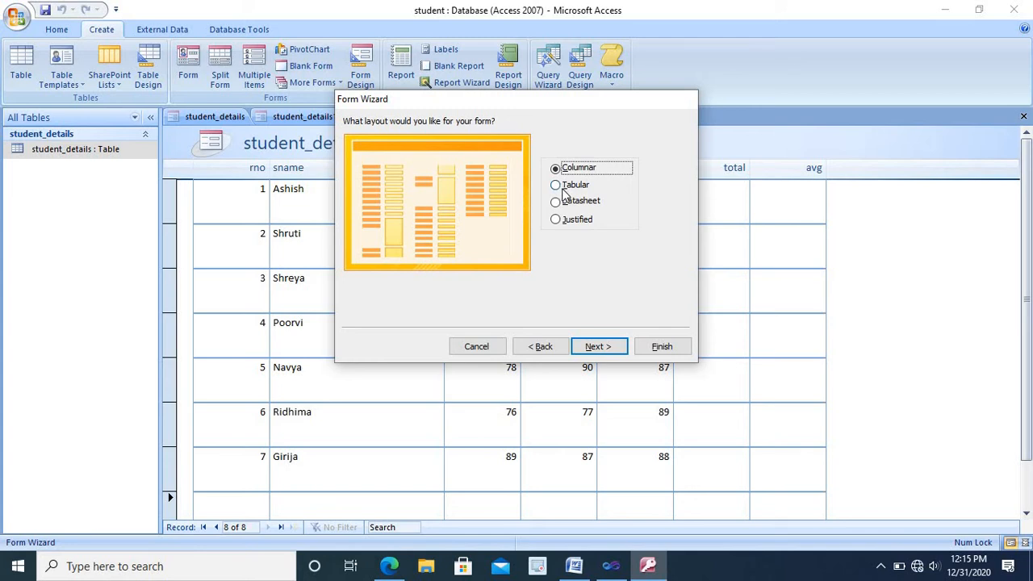
- Preview the Tabular, Datasheet and Justified layouts, and settle on the Columnar layout for the form
click(566, 187)
click(559, 204)
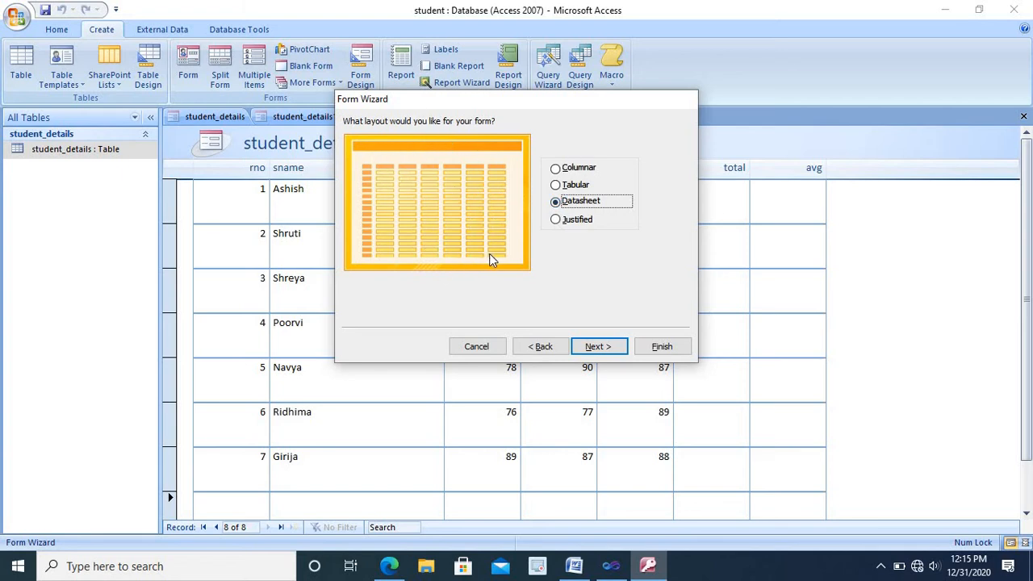
click(560, 222)
click(558, 172)
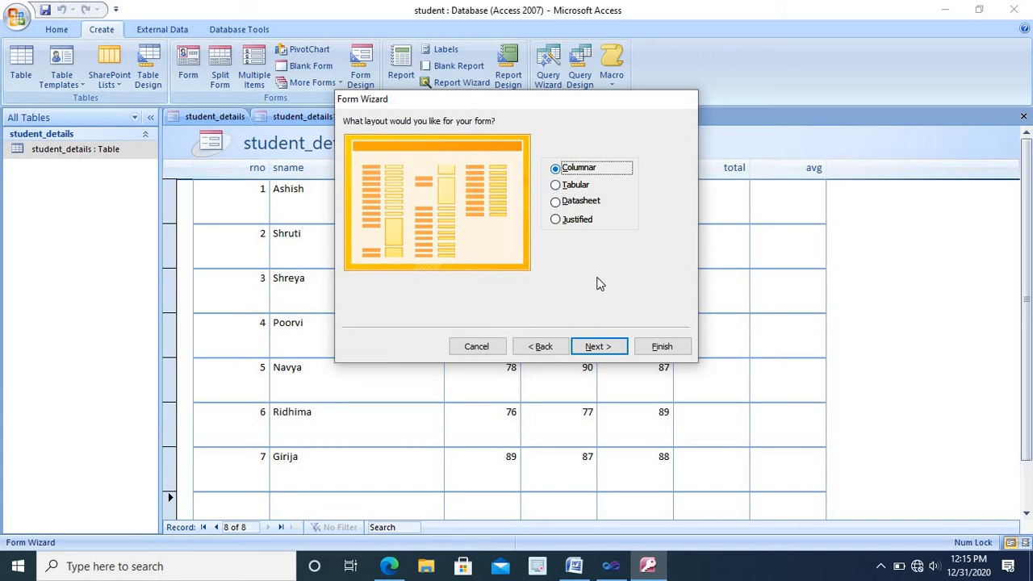
click(596, 346)
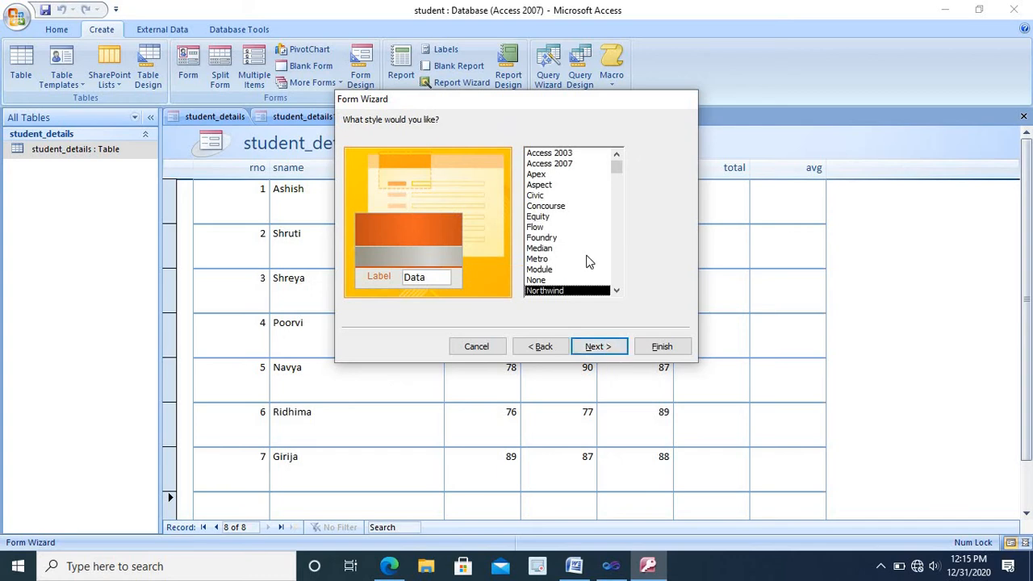
- Preview form styles such as Equity, Median, Module and None, and choose the Access 2007 style
click(552, 184)
click(548, 216)
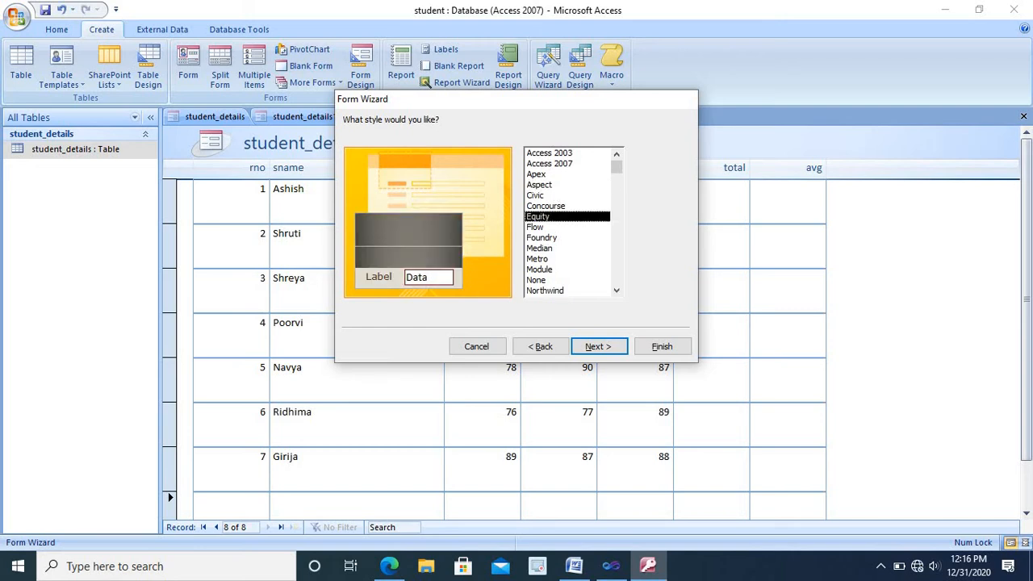
click(546, 250)
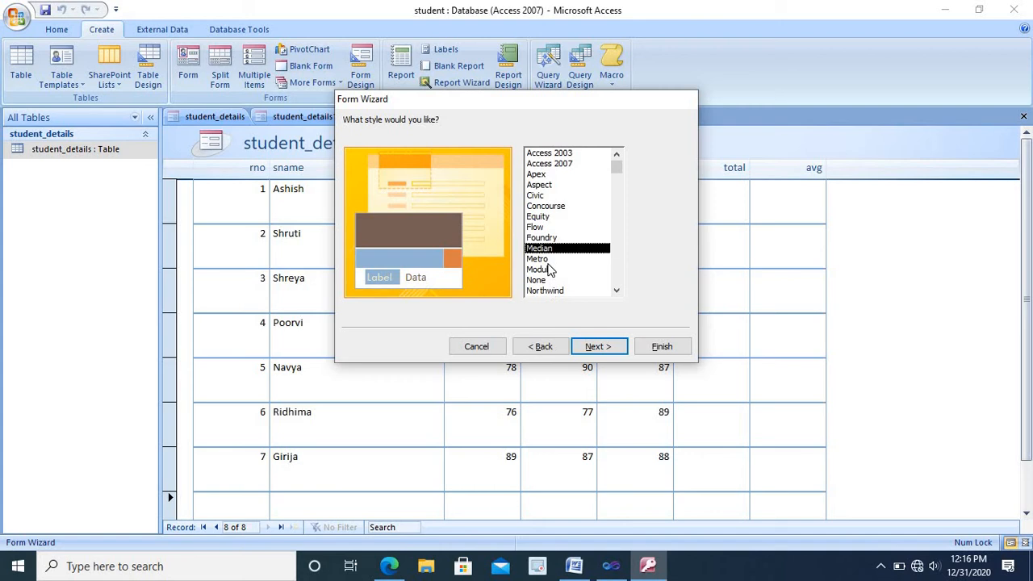
click(548, 271)
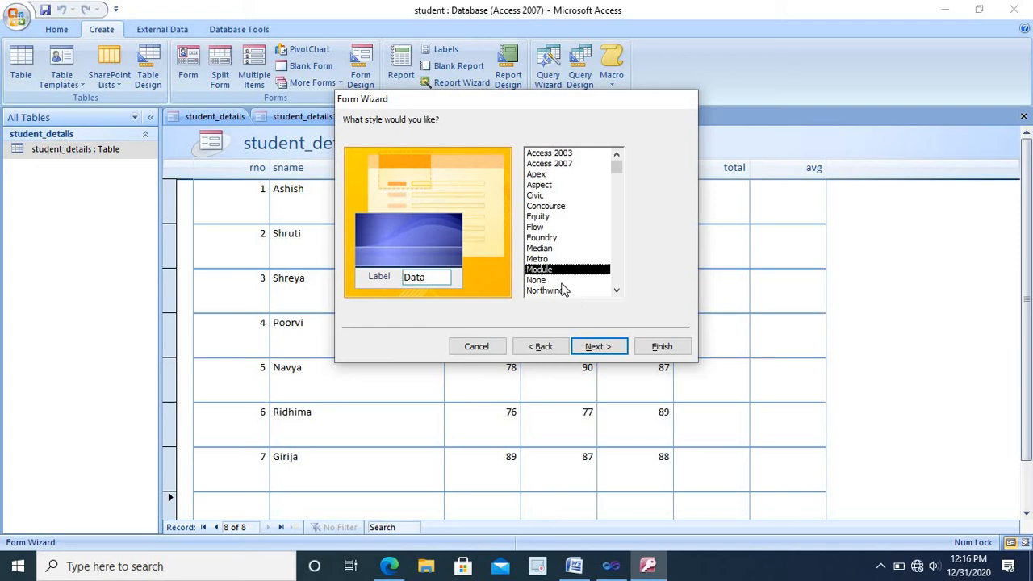
click(557, 281)
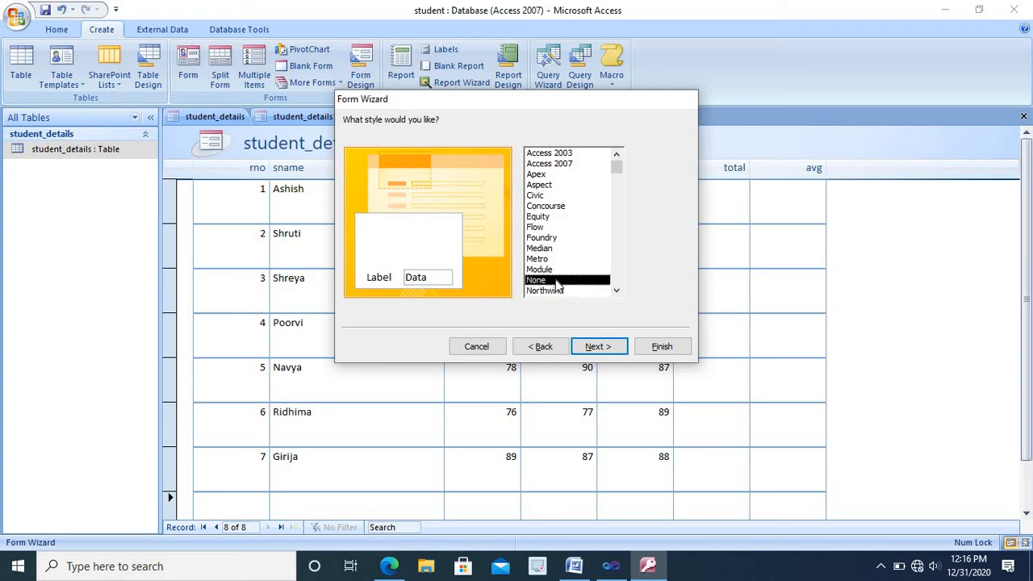
click(545, 197)
click(546, 166)
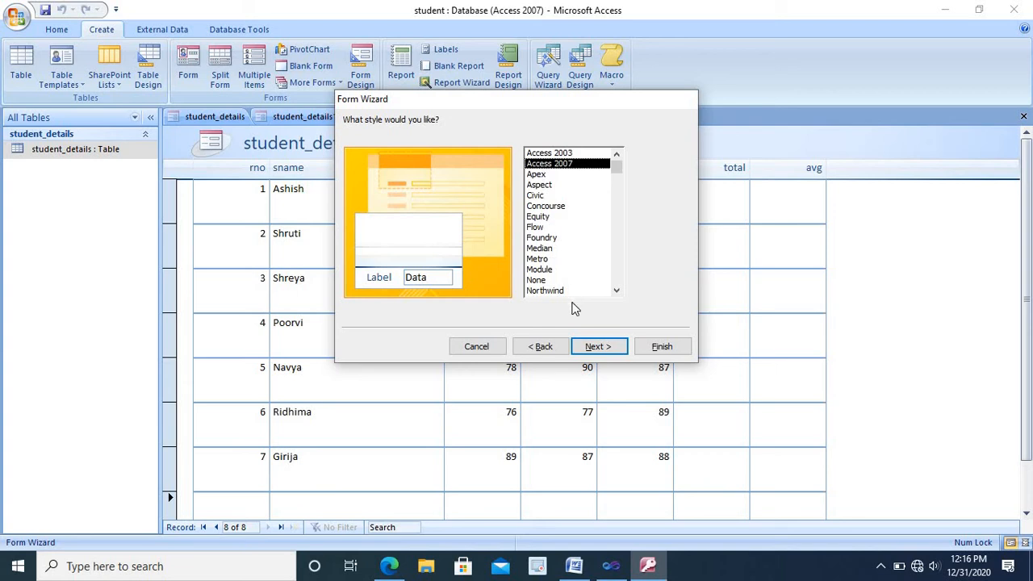
click(598, 347)
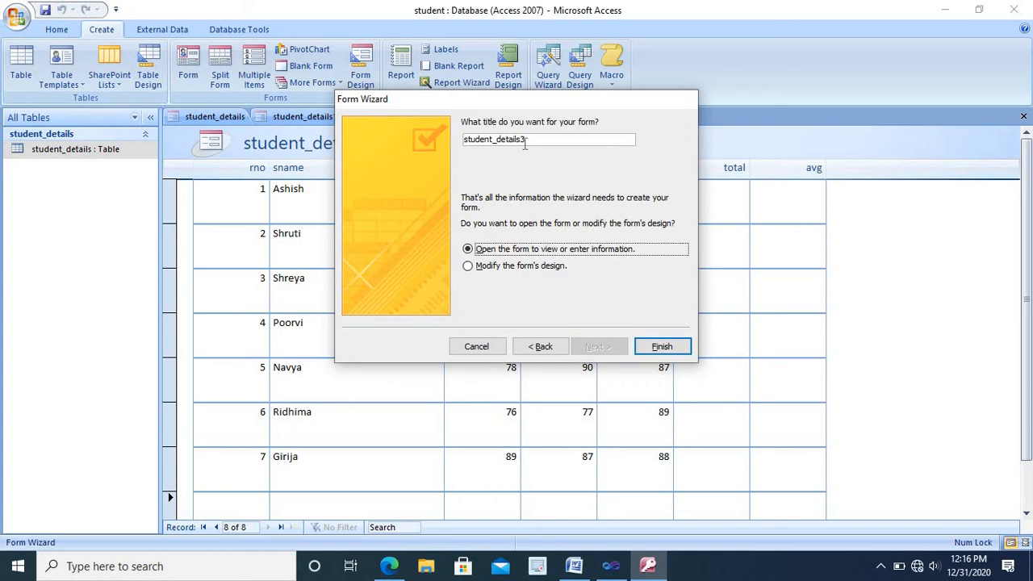
- Keep the title student_details3 and finish the form so that it opens for viewing or entering information
click(537, 139)
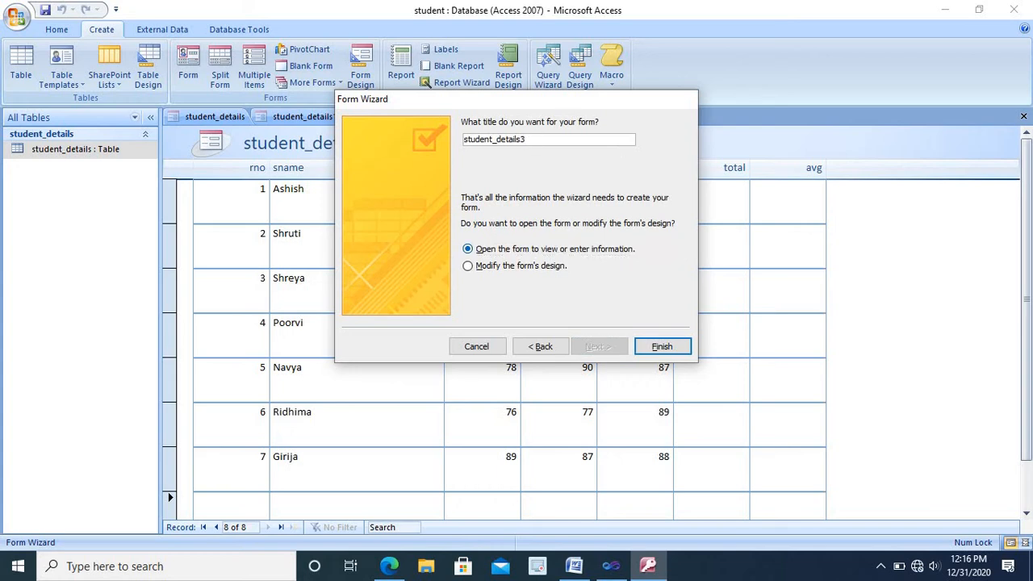
click(468, 268)
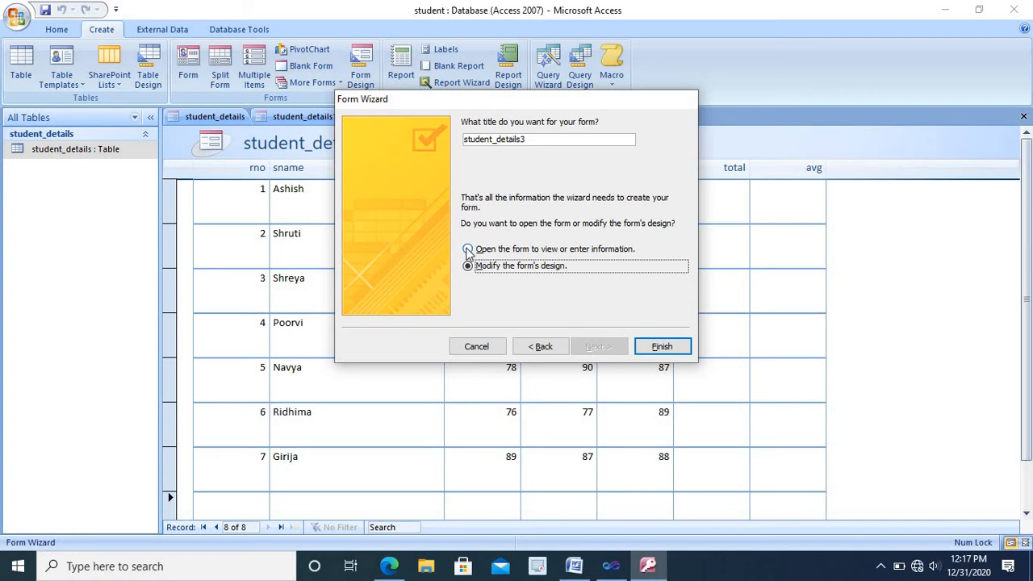
click(468, 251)
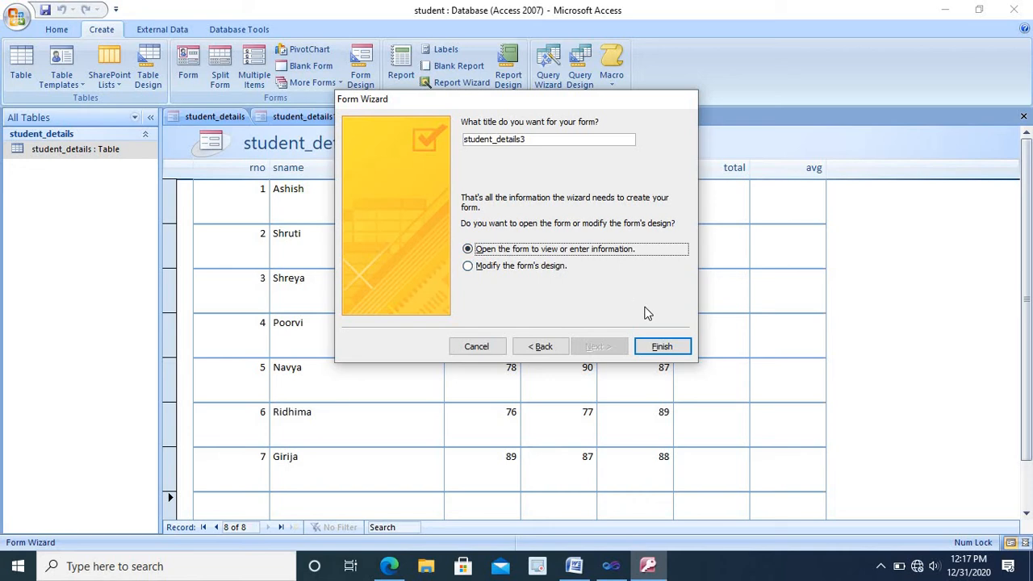
click(662, 346)
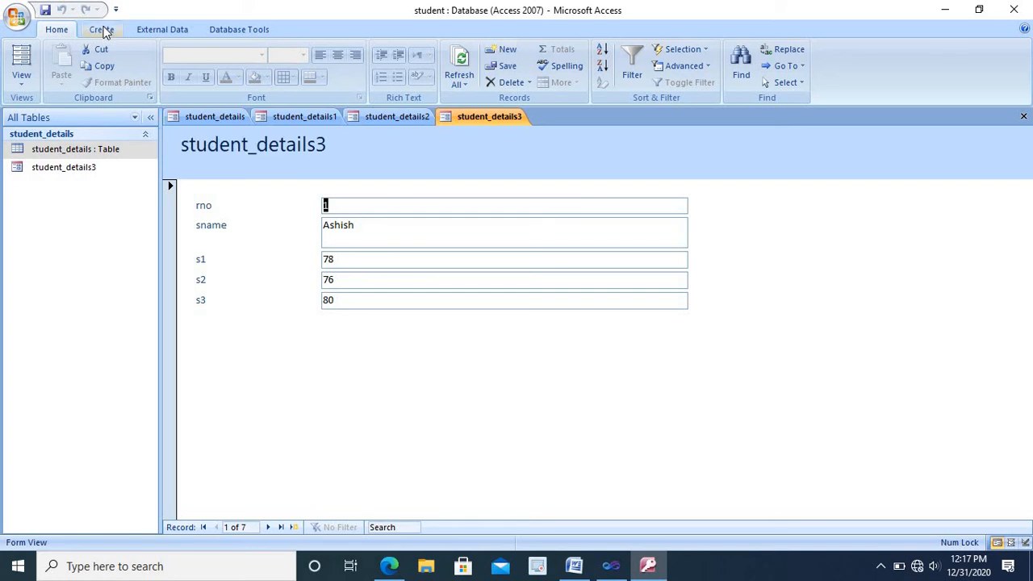
- Create a blank form in Design View and show the existing fields of the student_details table
click(102, 30)
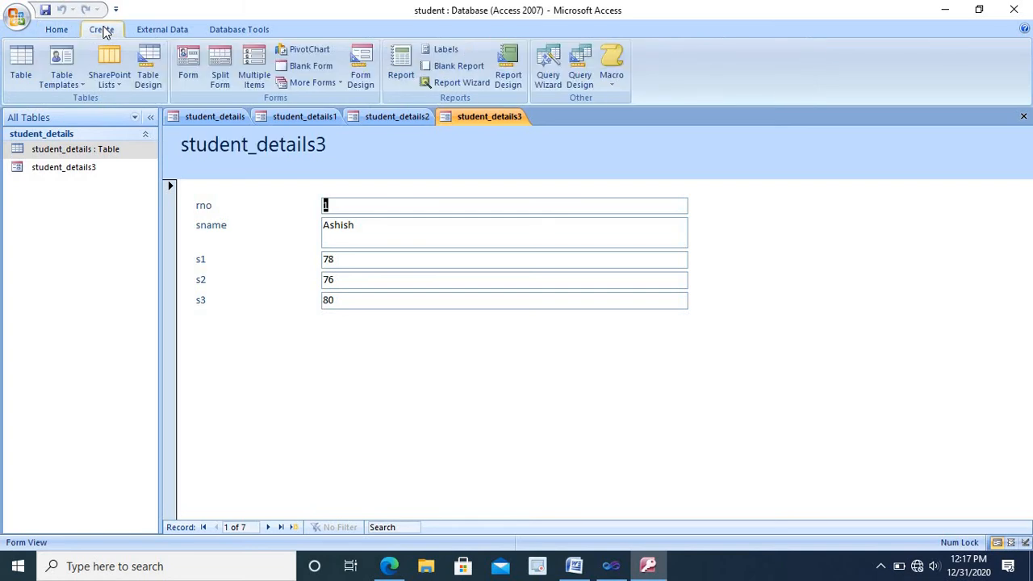
click(360, 78)
click(361, 78)
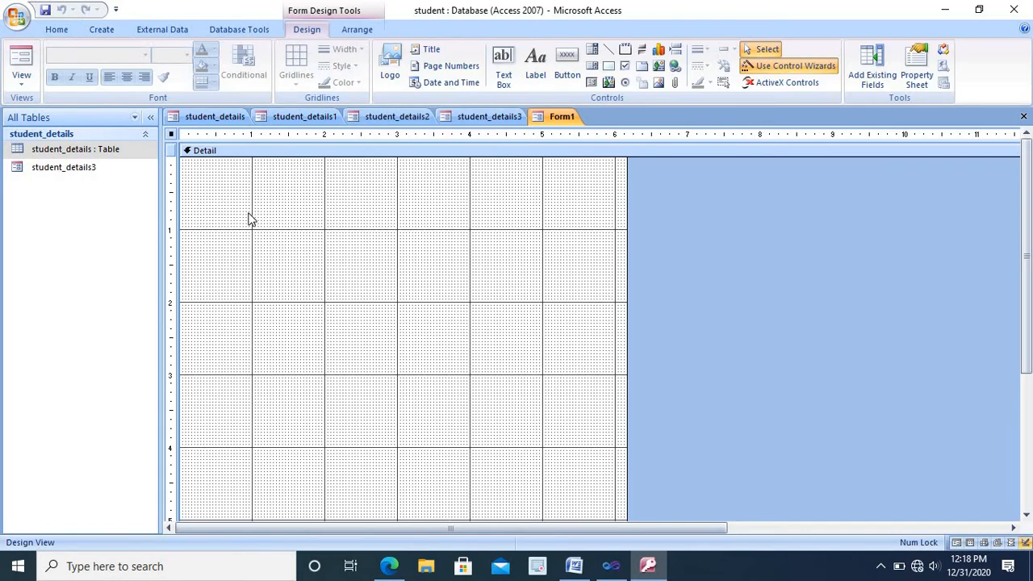
click(876, 84)
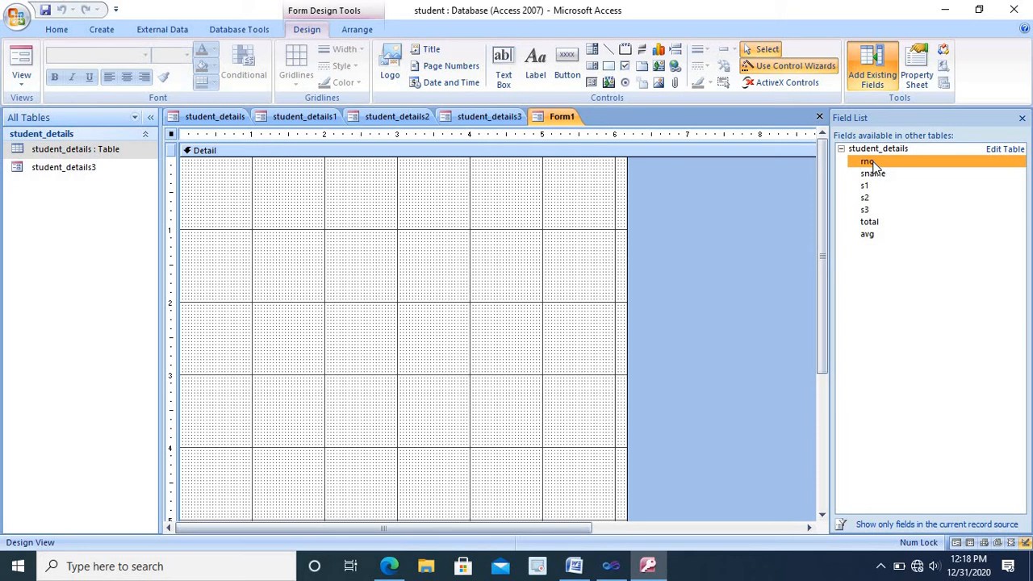
- Place the rno, sname, s1, s2 and s3 fields in the Detail section, aligned one below another
drag(873, 164, 329, 188)
drag(874, 174, 418, 246)
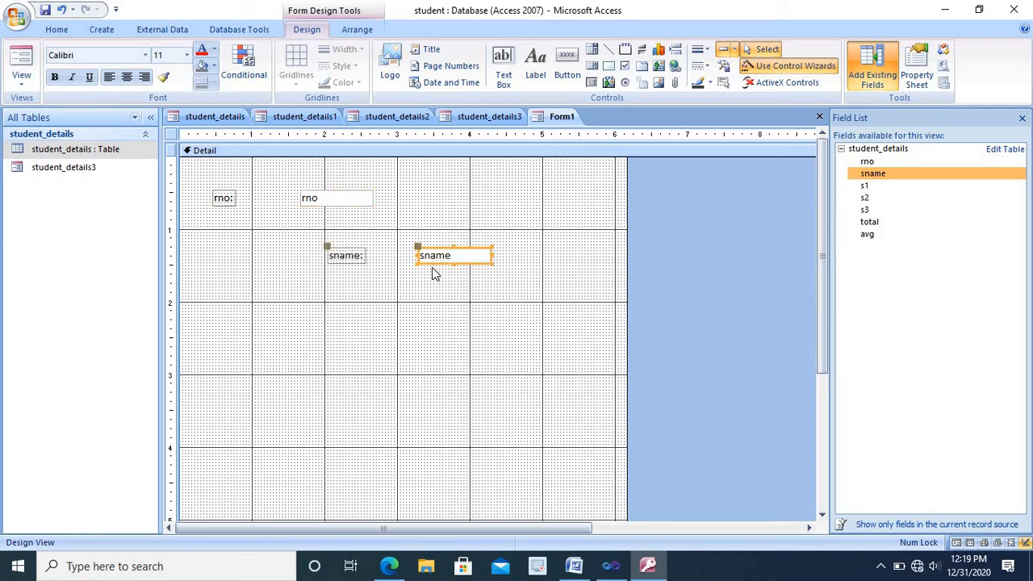
mouse_move(333, 257)
mouse_down()
mouse_move(272, 240)
mouse_move(318, 251)
mouse_up()
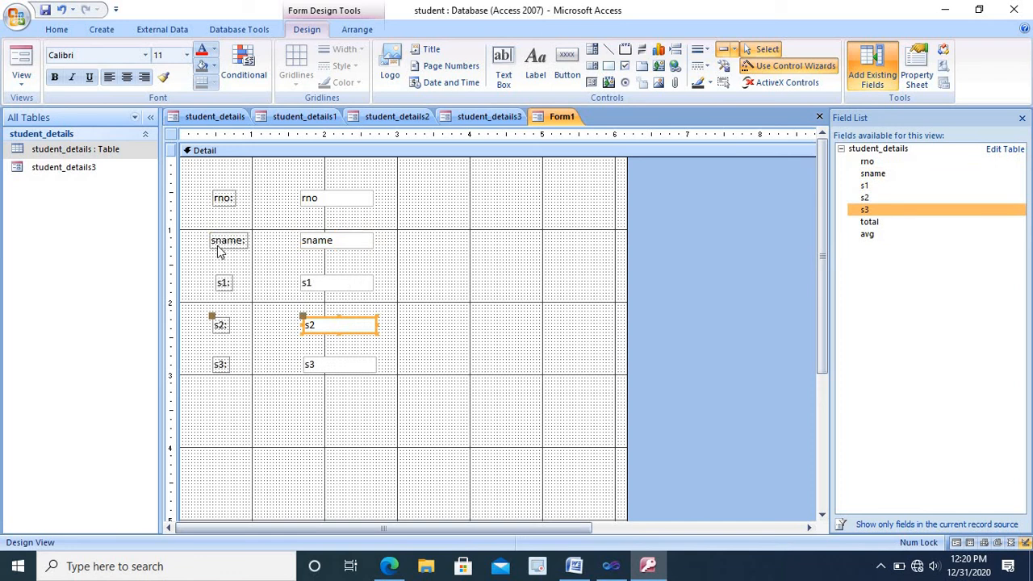
- Change the caption of the rno field's label to Roll No
click(223, 203)
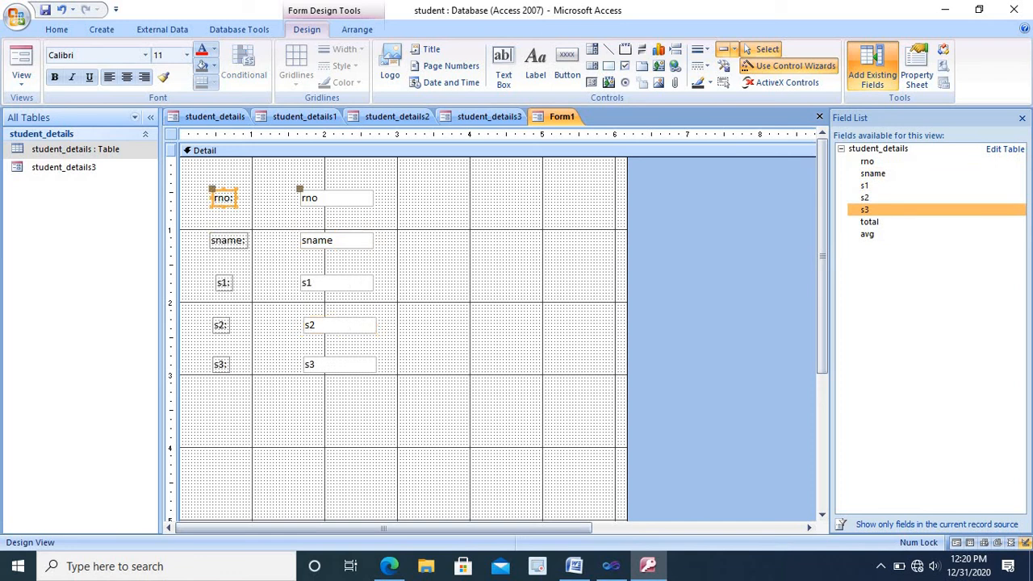
double_click(218, 198)
key(Delete)
text(R)
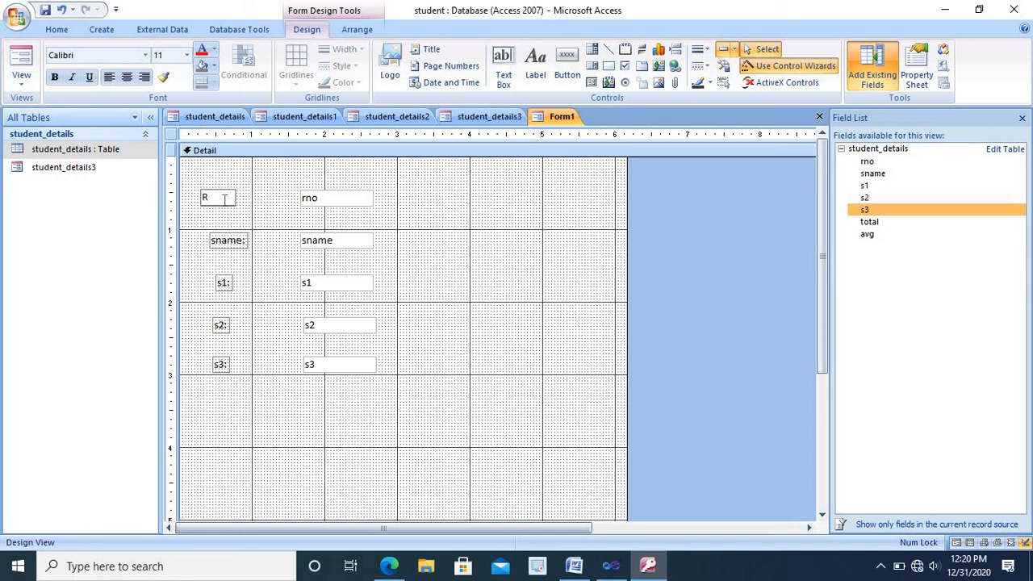
text(oll No)
- Widen the sname field's label and change its caption to Student Name
click(213, 238)
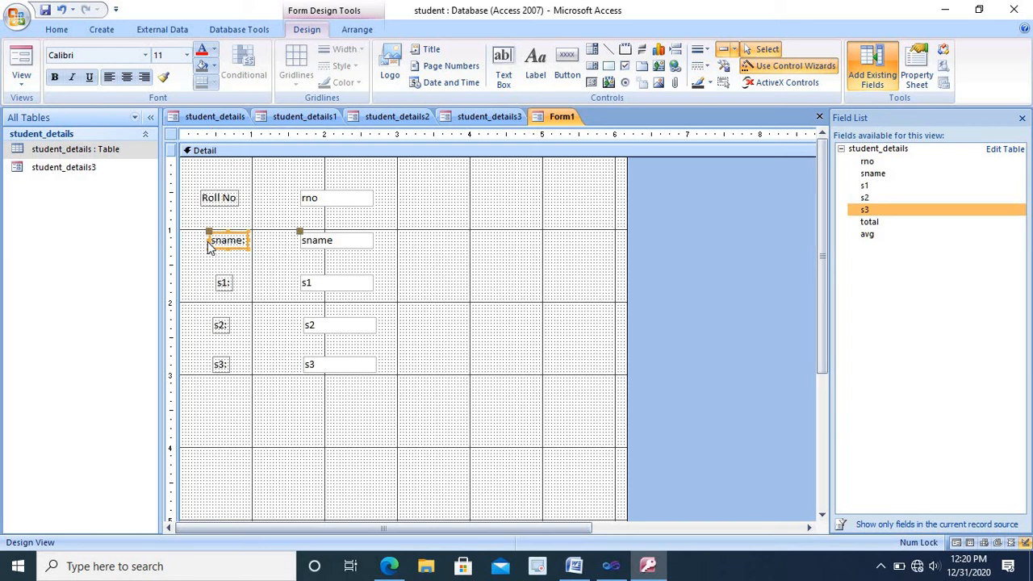
drag(205, 239, 278, 240)
click(255, 243)
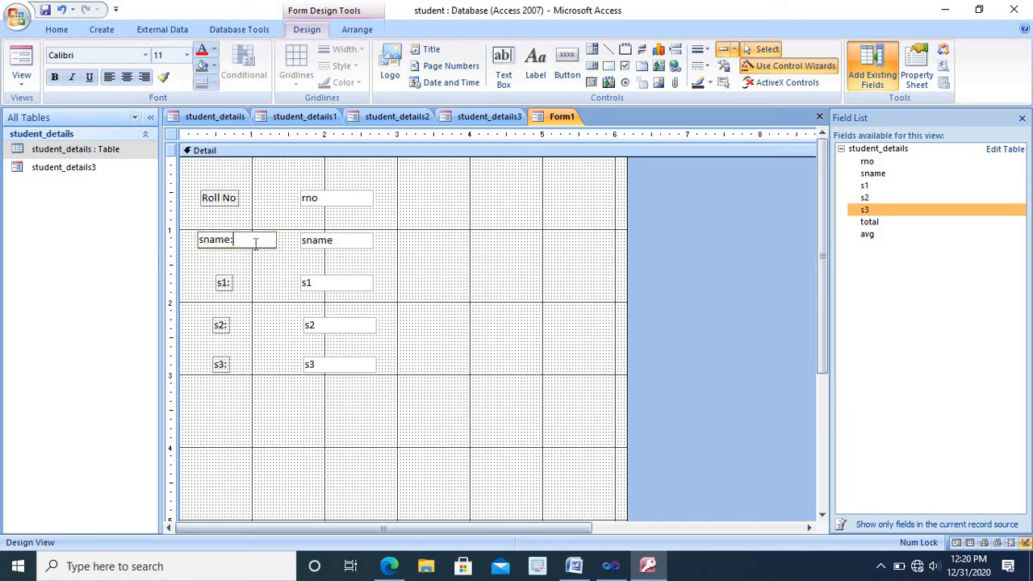
key(BackSpace)
key(BackSpace)
key(BackSpace)
key(BackSpace)
key(BackSpace)
key(BackSpace)
text(Student Name)
- Change the captions of the s1, s2 and s3 labels to Subject1, Subject2 and Subject3
click(226, 283)
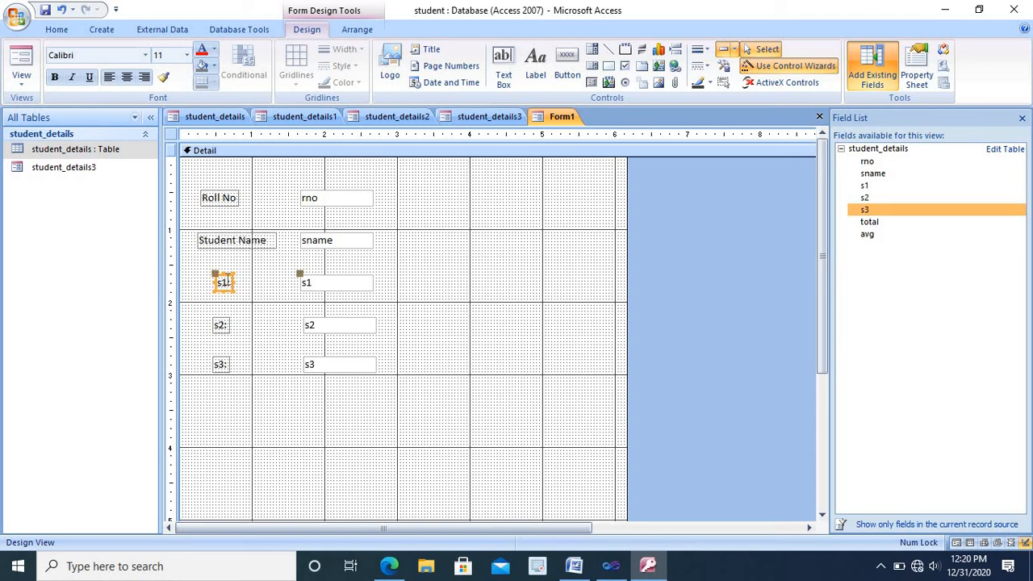
click(226, 283)
key(BackSpace)
key(BackSpace)
key(BackSpace)
text(Subje)
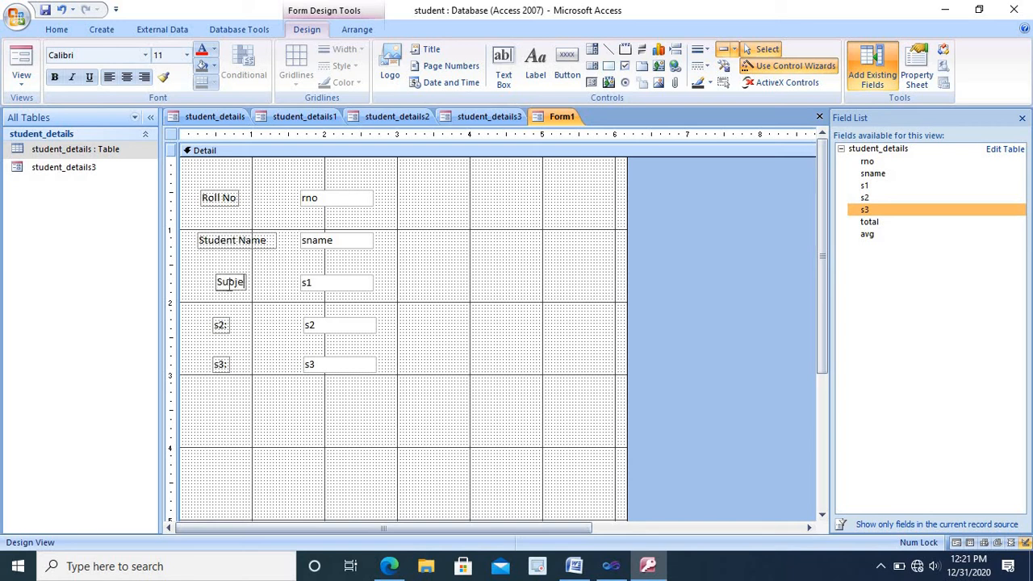
text(ct1)
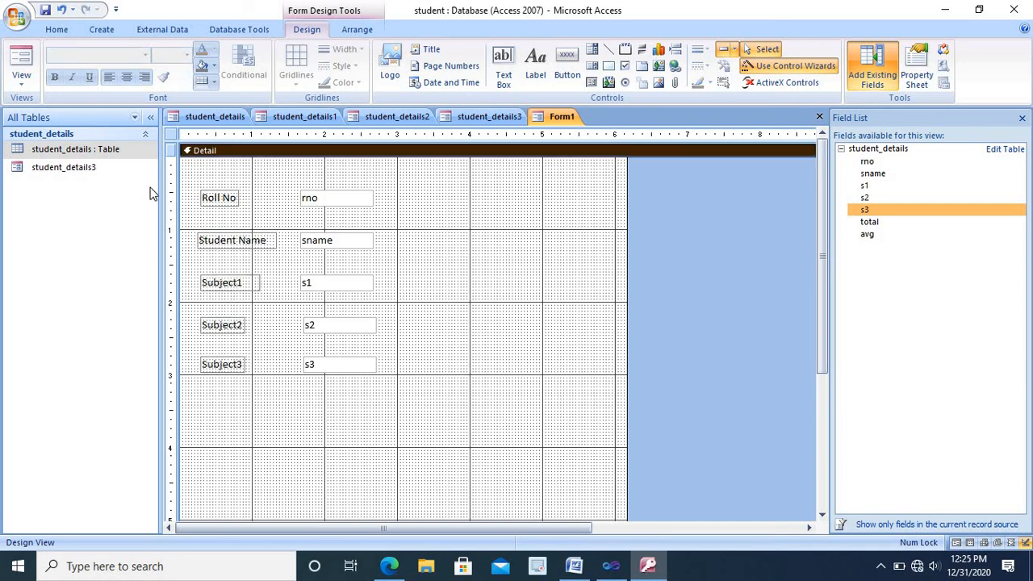
- Add page header/footer and form header/footer sections to the form, and make the Page Header section taller
right_click(171, 150)
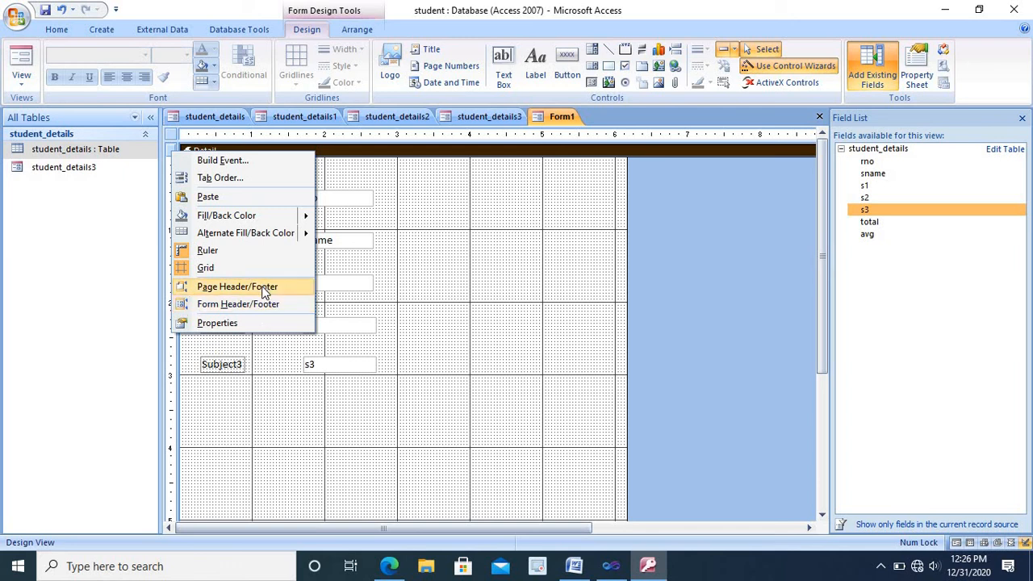
click(263, 288)
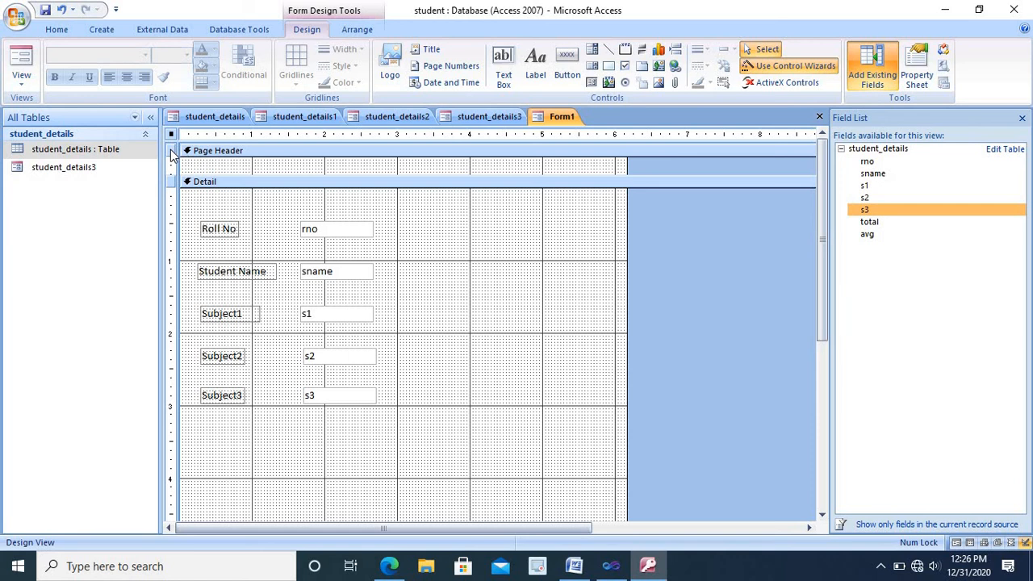
right_click(170, 152)
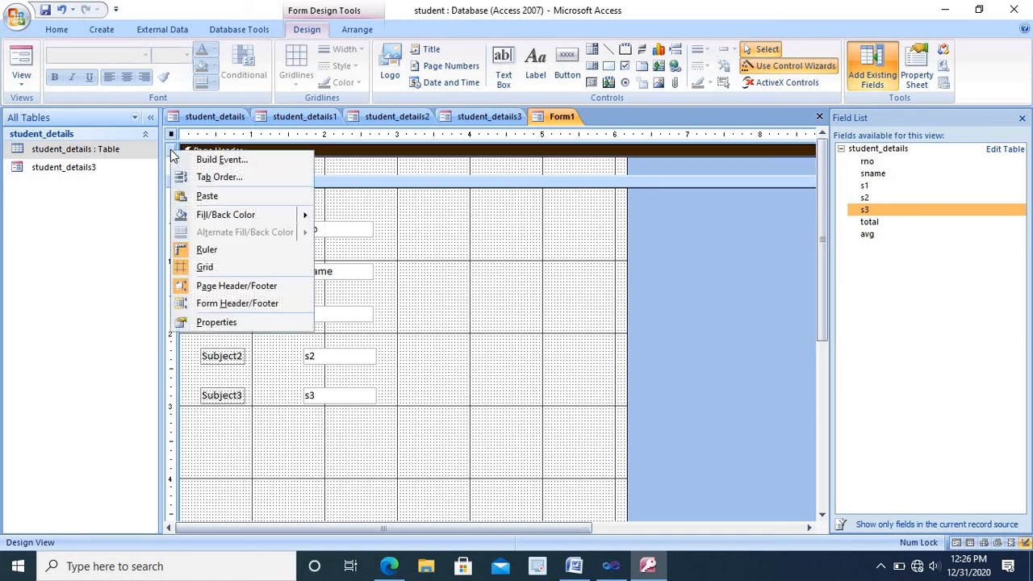
click(231, 305)
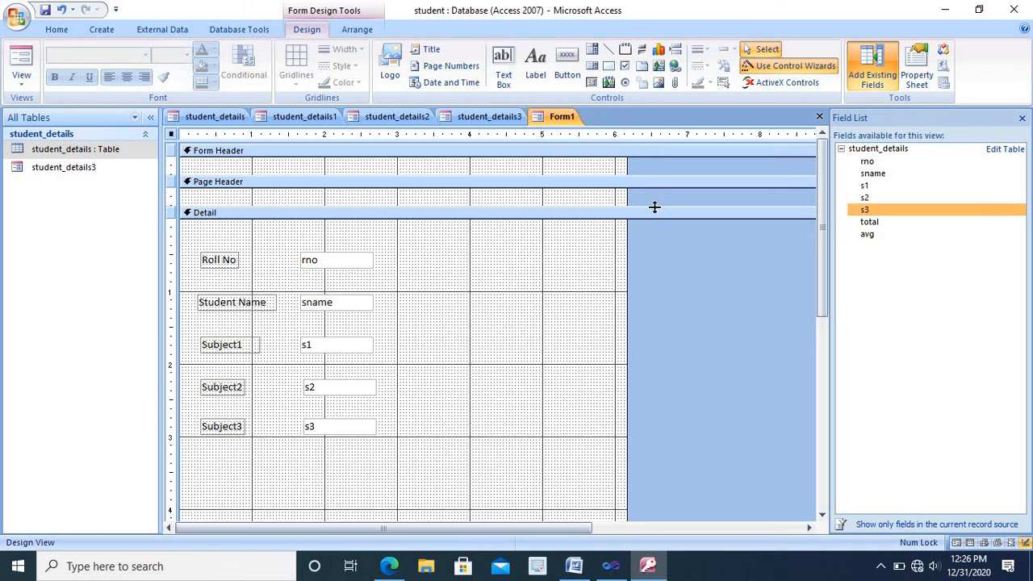
drag(654, 207, 656, 230)
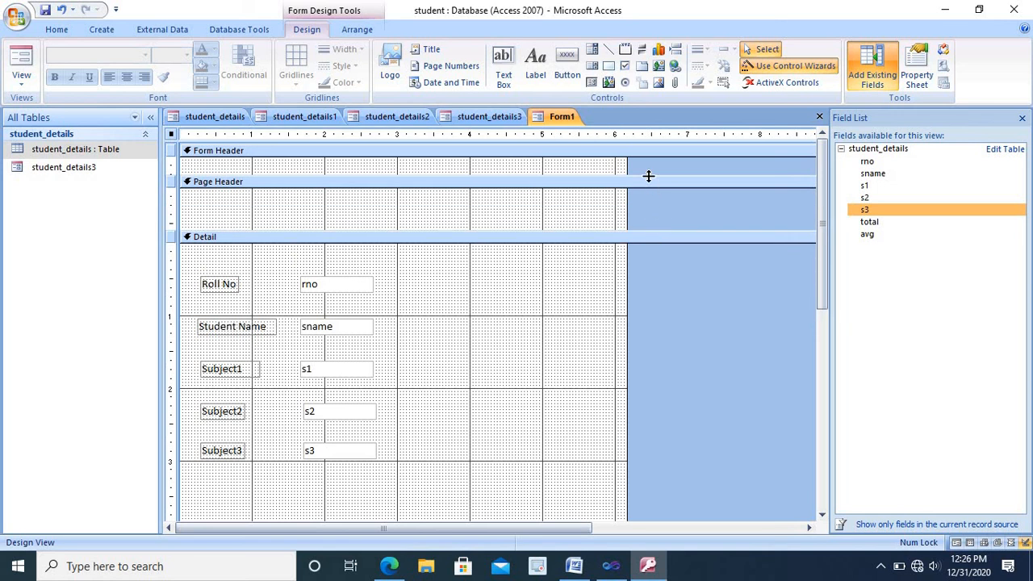
- Make the Form Header section taller and add a label reading Gogte College of Commerce in it
drag(649, 176, 650, 197)
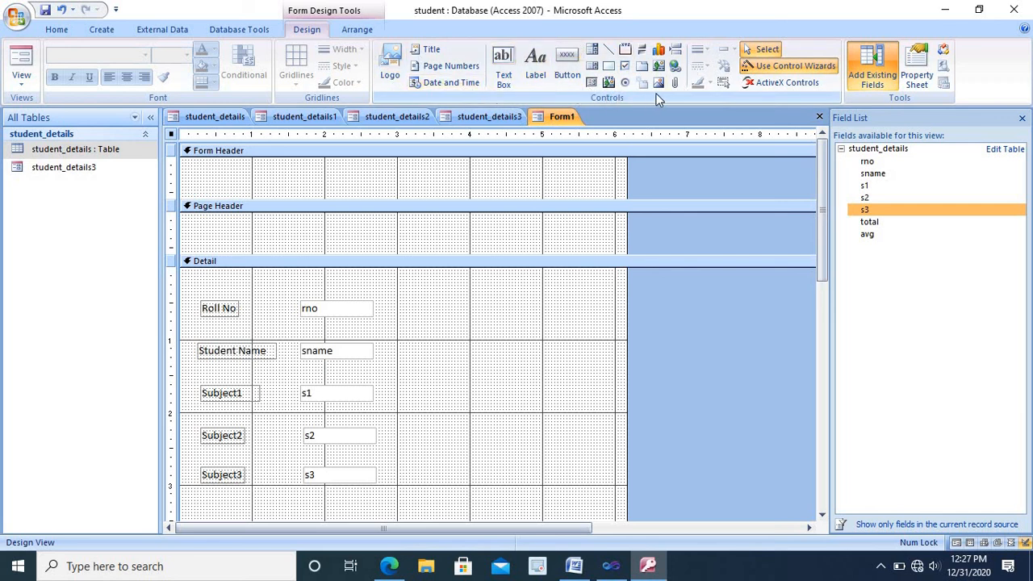
click(538, 80)
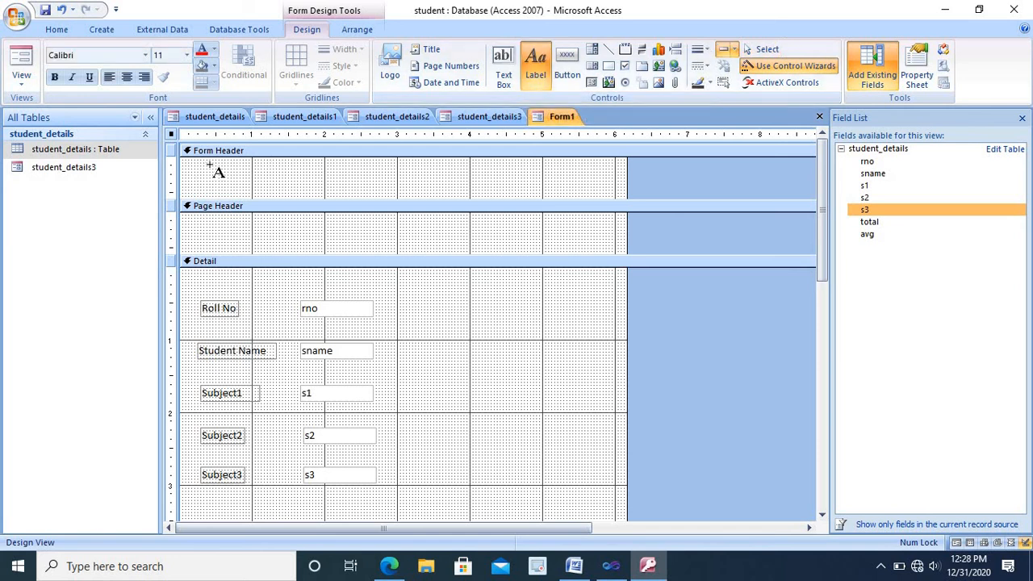
drag(209, 170, 470, 192)
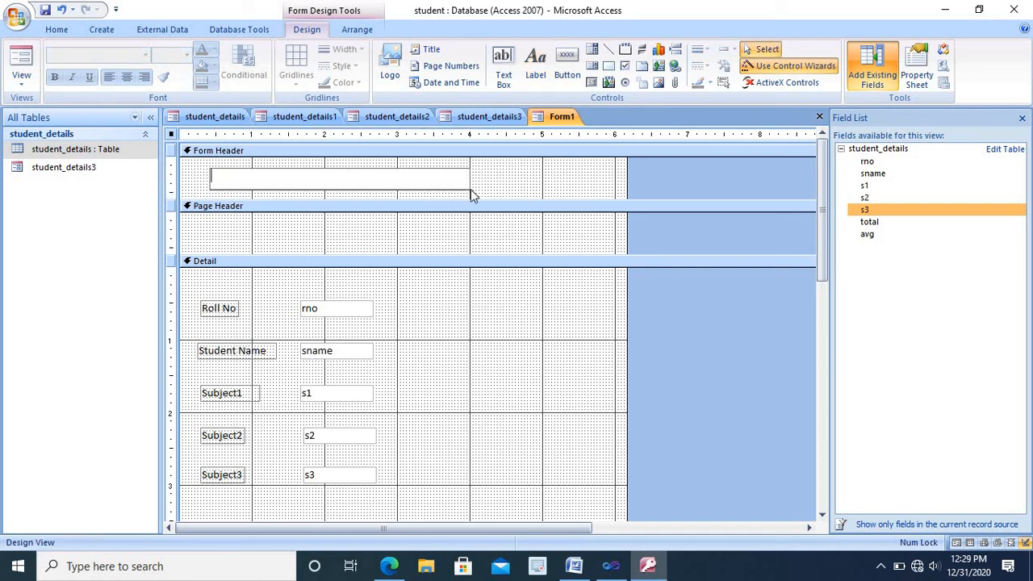
text(Gogte College o)
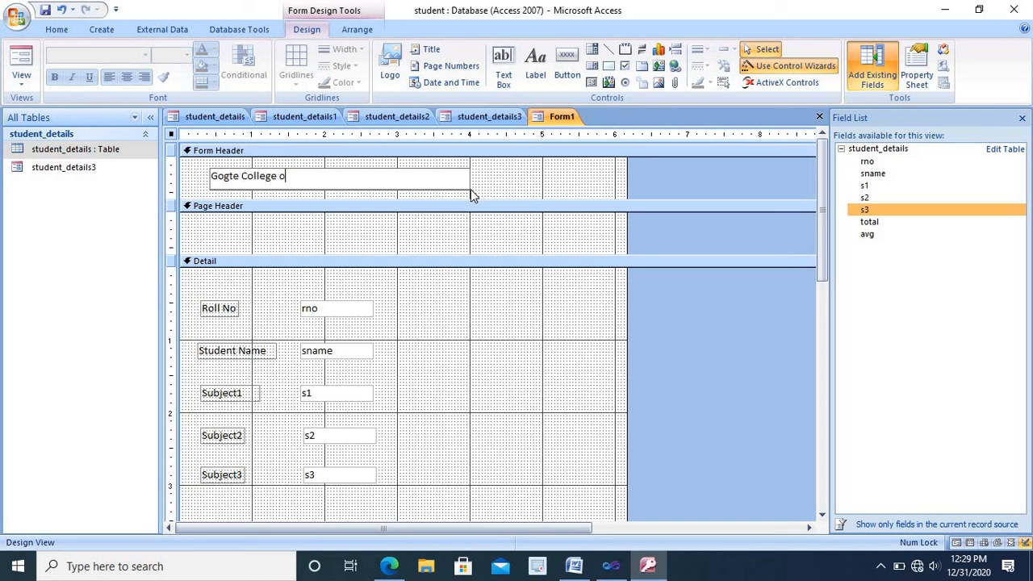
text(f Commerce)
key(Return)
- Add a label reading B.Com Sem 3 in the middle of the Page Header section
drag(324, 228, 431, 248)
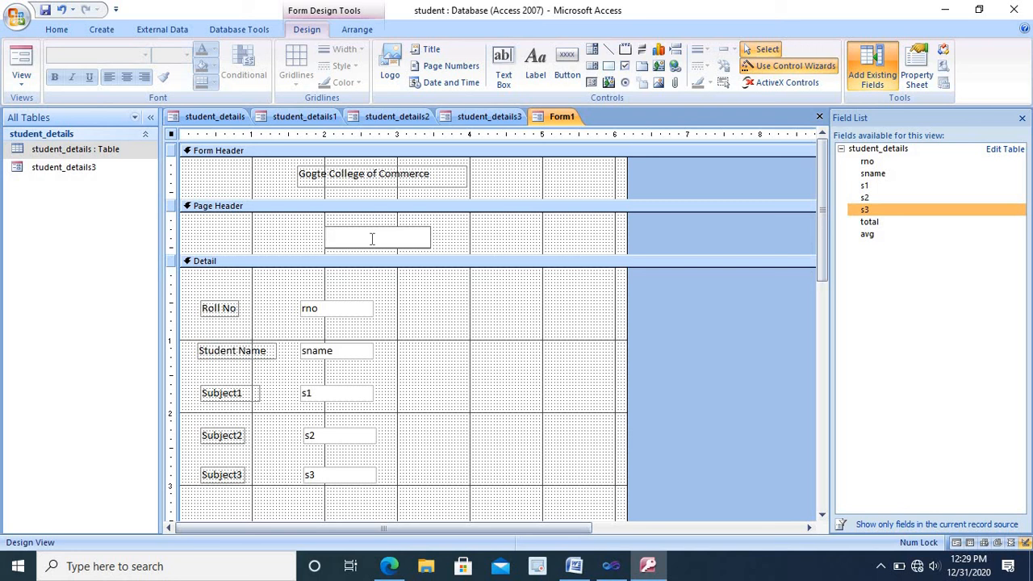
text(B/)
key(BackSpace)
text(.Com Sem 3)
- Shorten the Detail section so it ends just below the Subject3 row
drag(819, 271, 830, 416)
drag(450, 387, 449, 247)
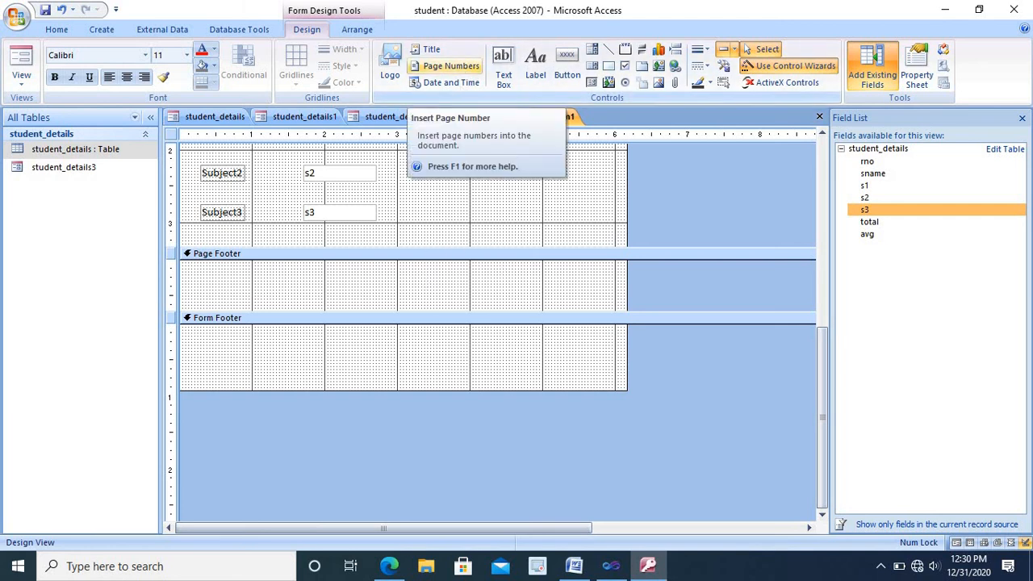
- Insert a right-aligned Page N of M page number at the bottom of the page and move it slightly lower in the Page Footer
click(457, 70)
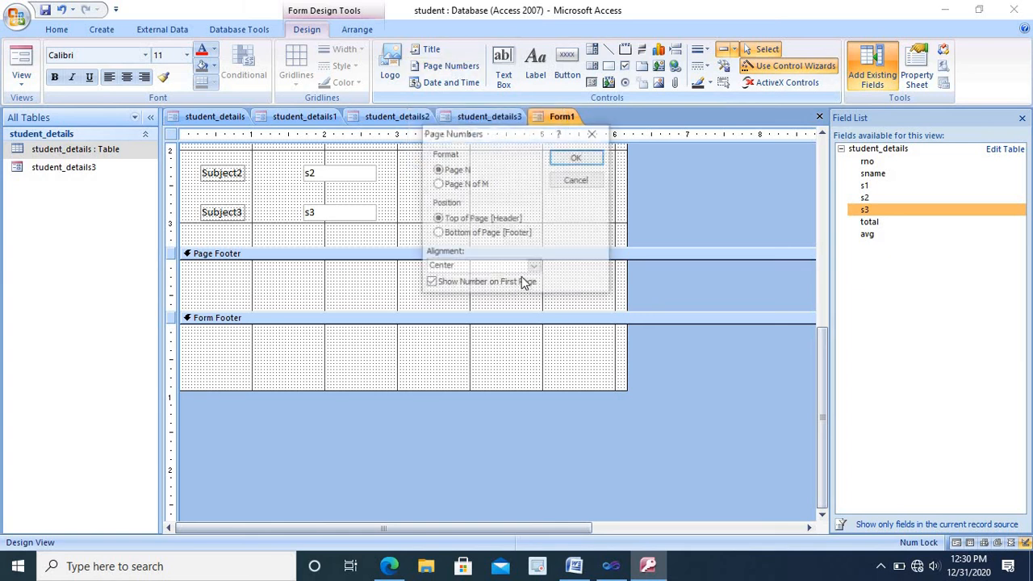
click(447, 191)
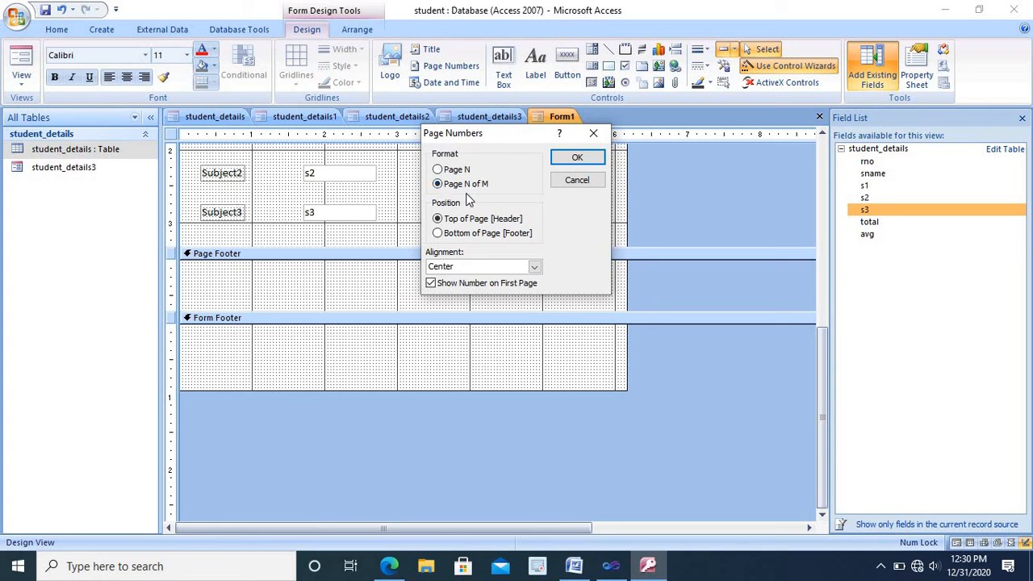
click(444, 234)
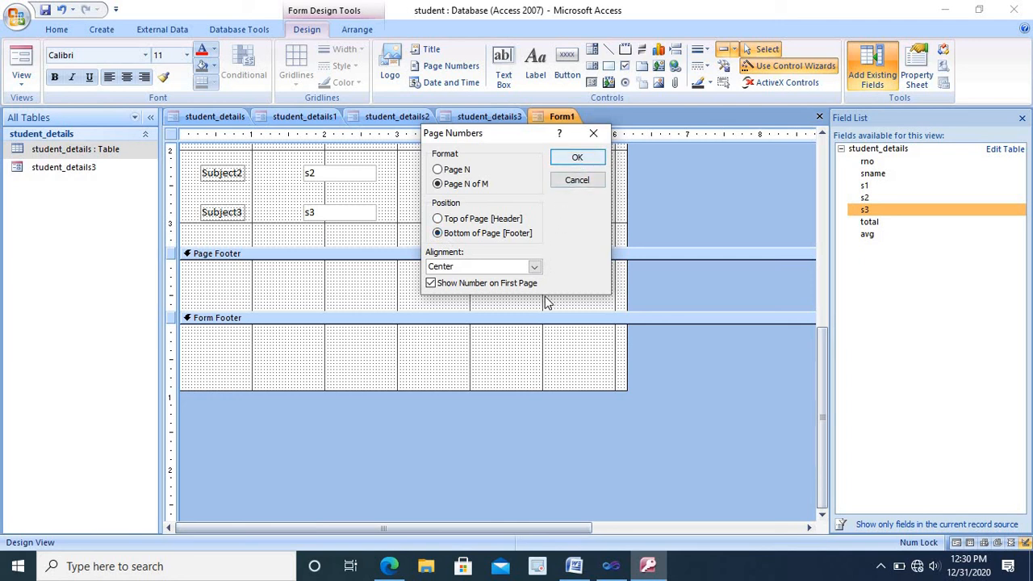
click(534, 268)
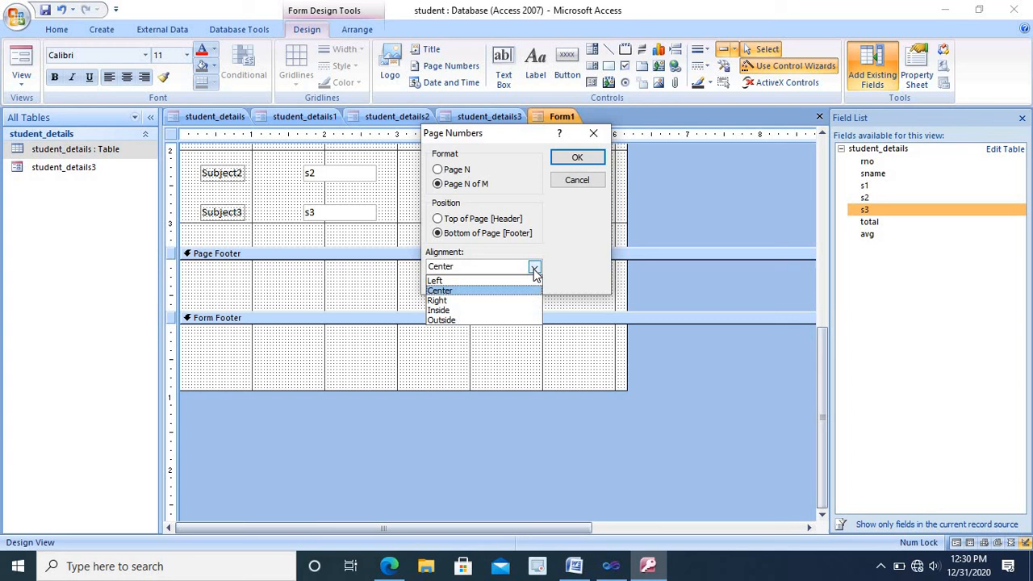
click(464, 304)
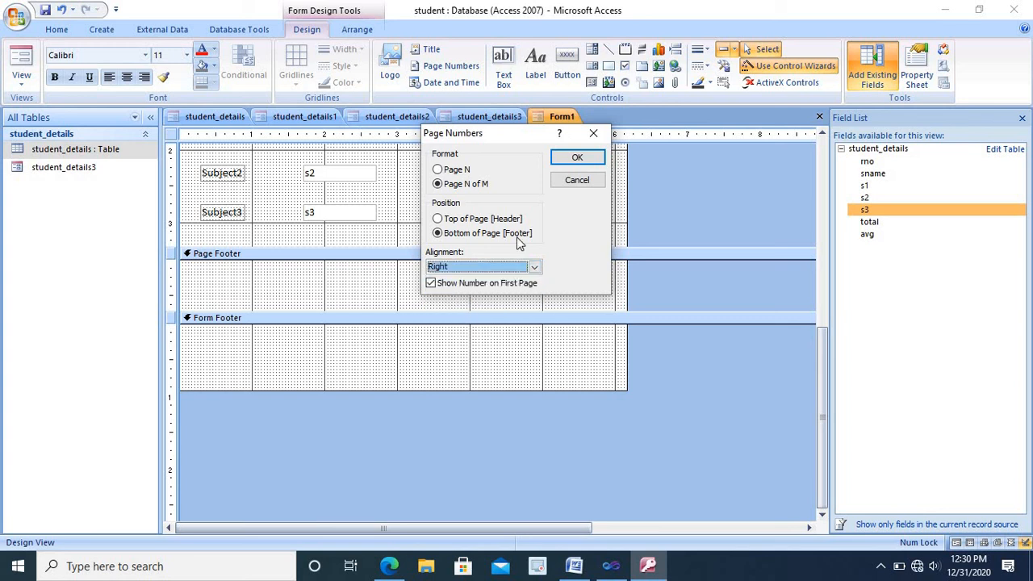
click(578, 158)
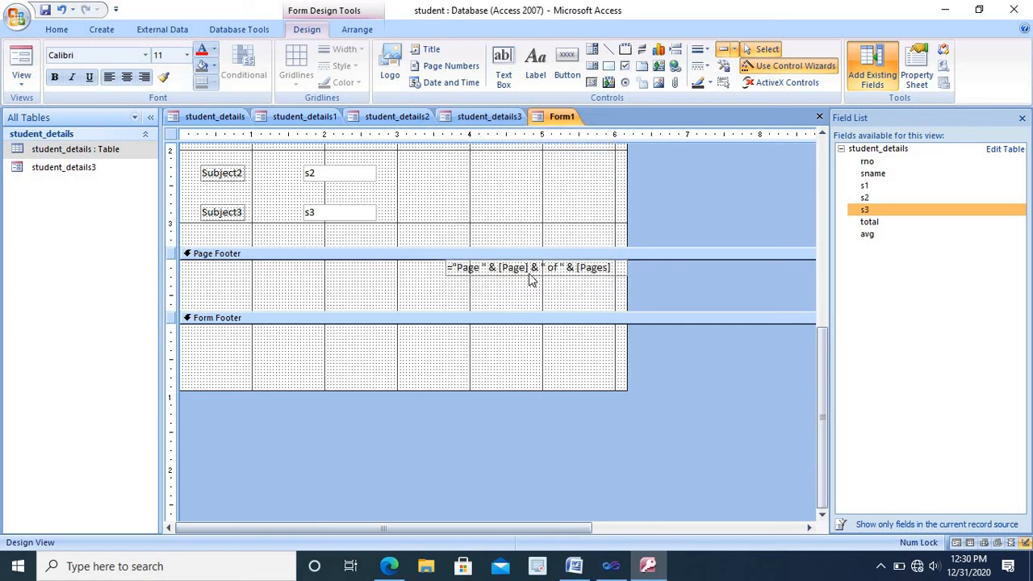
drag(530, 278, 525, 293)
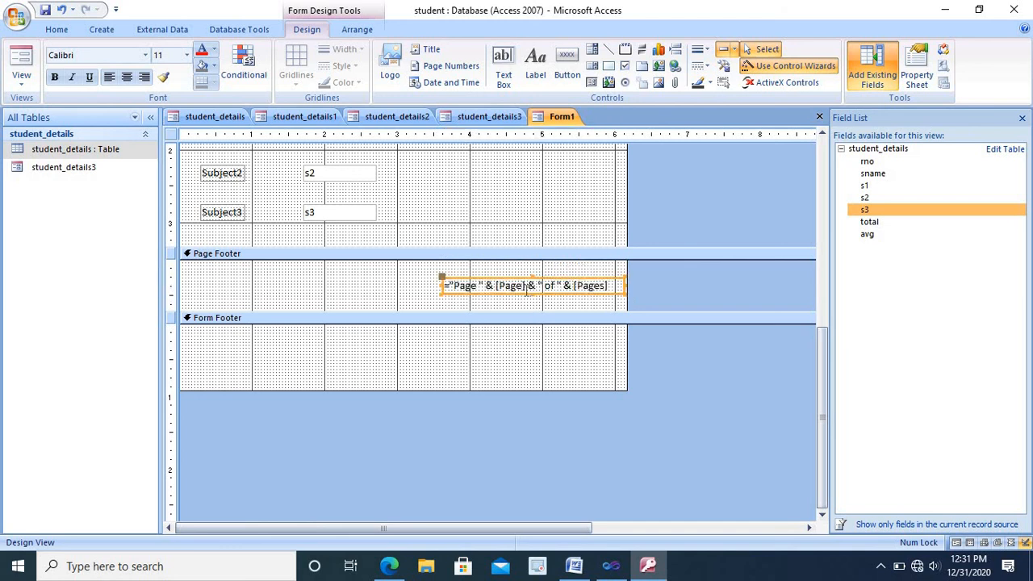
- Insert the date and time in the Form Footer, using the long date format and the time format with seconds
click(503, 366)
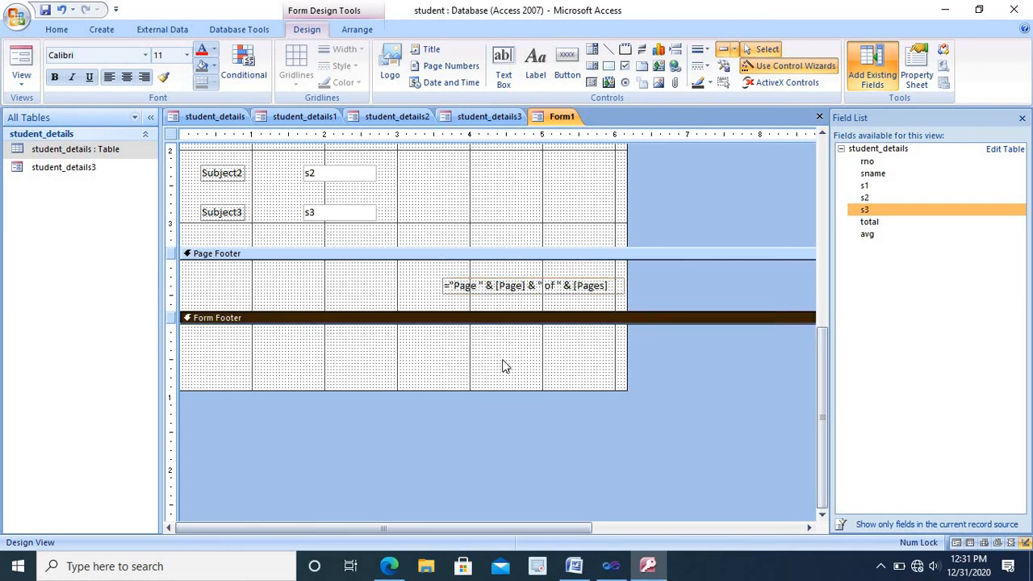
click(442, 81)
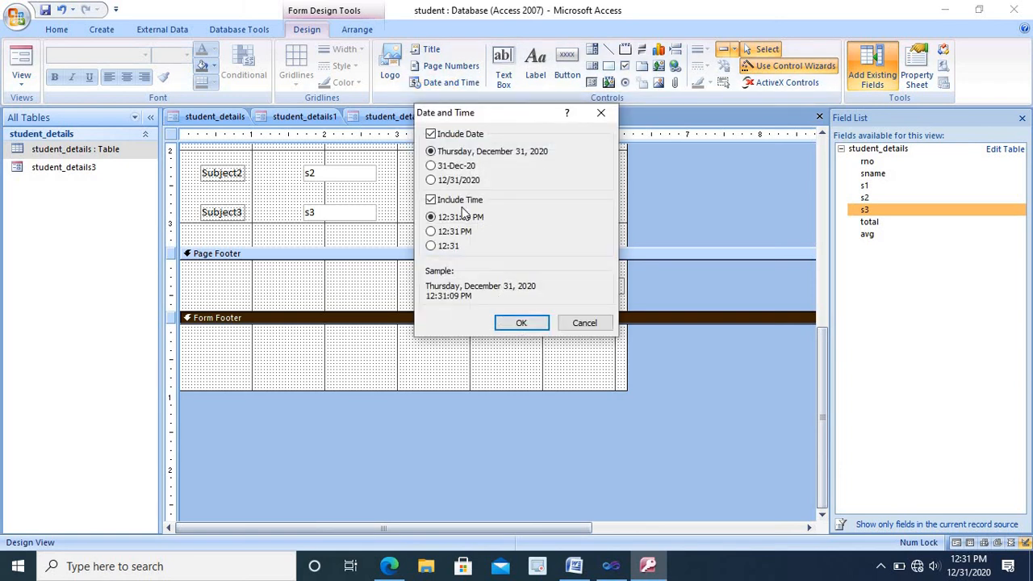
click(523, 324)
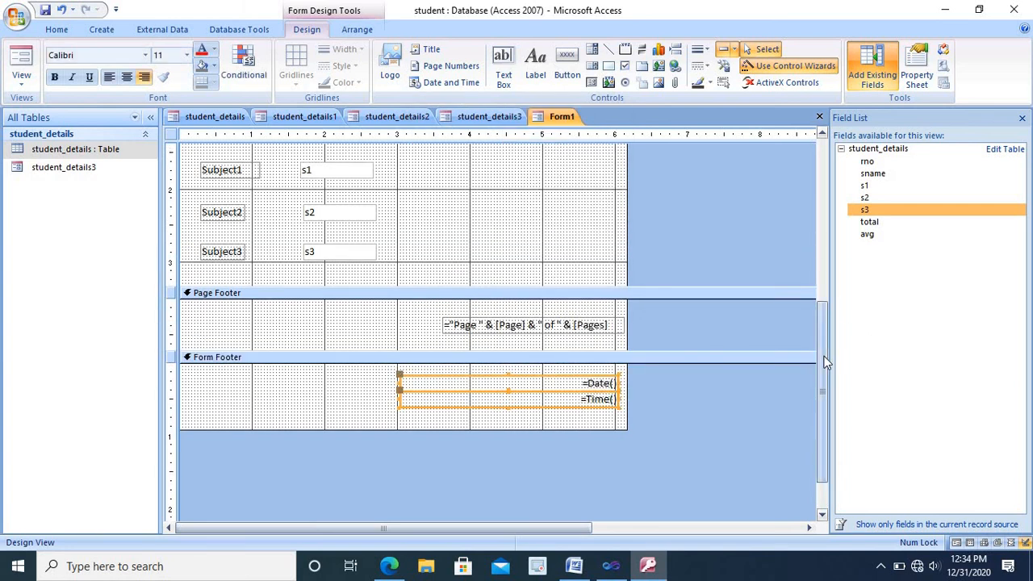
- Display Form1 in Form View to check the finished headers, fields and footer
drag(825, 361, 832, 191)
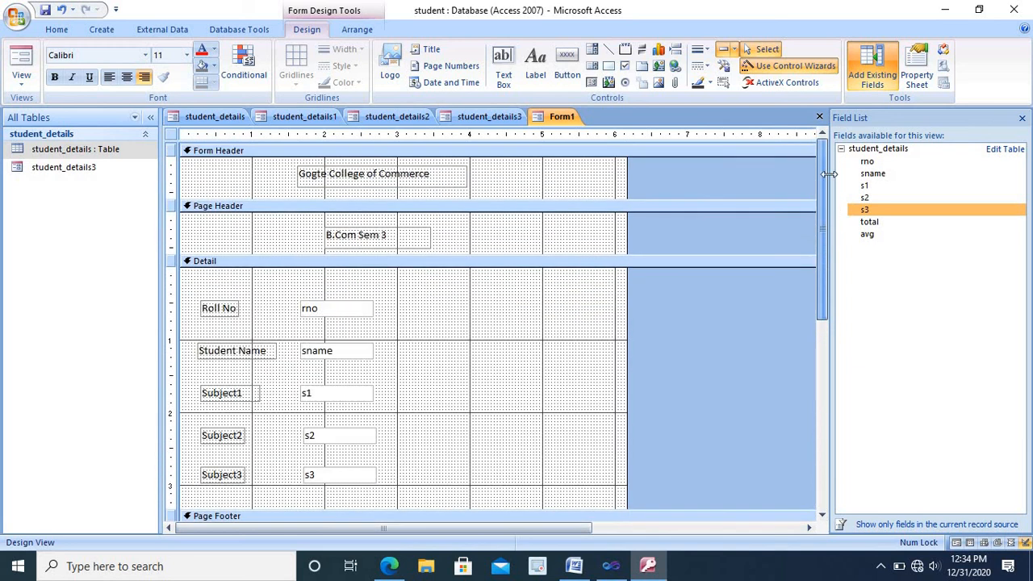
right_click(553, 119)
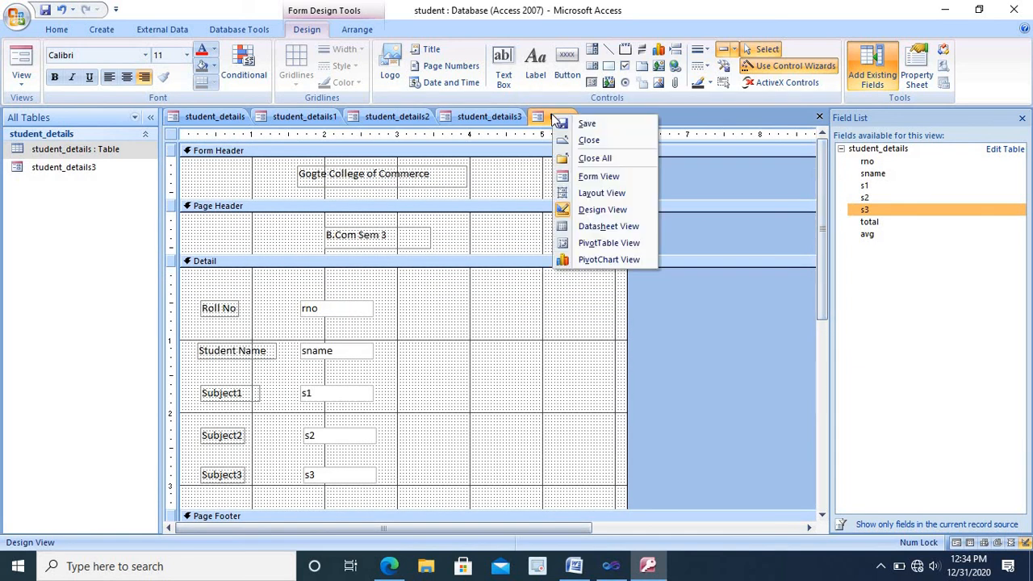
click(598, 176)
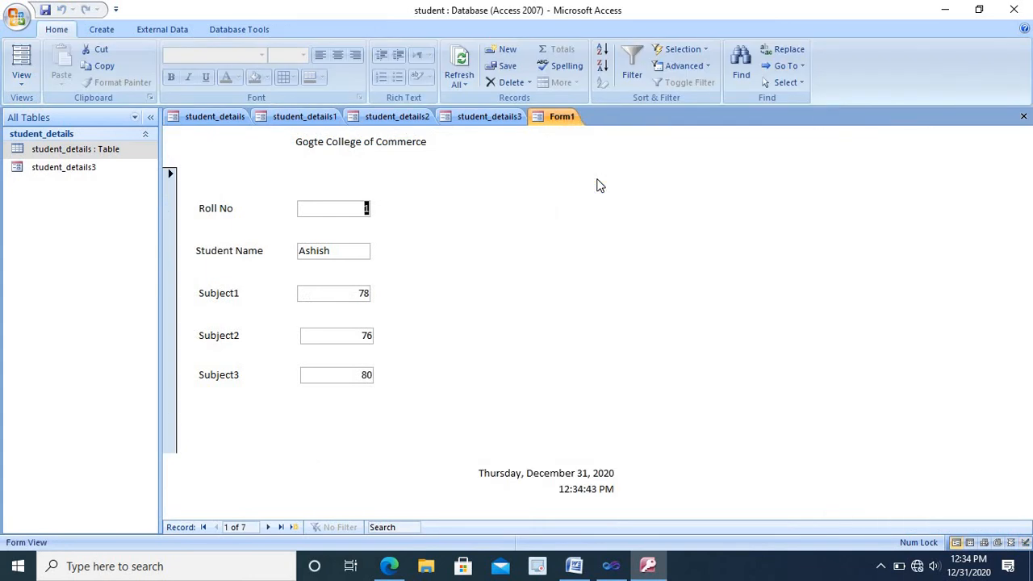